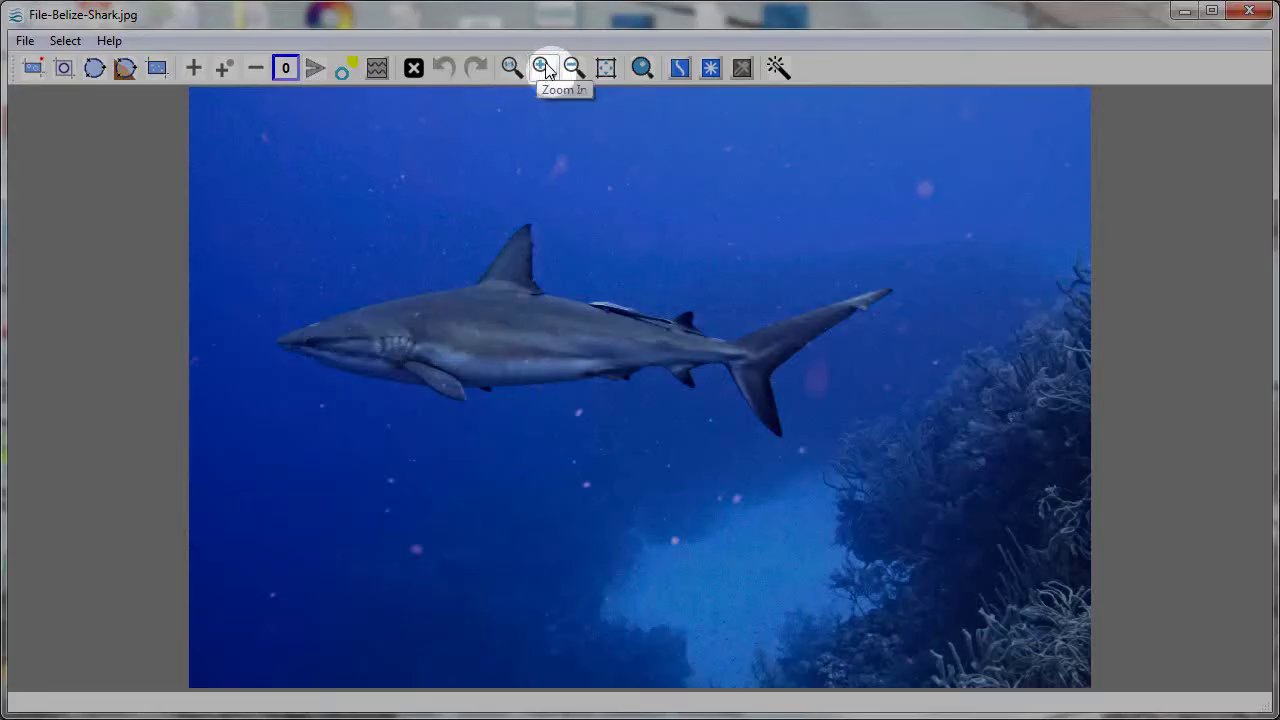
Examine the shark photo at several magnifications, inspect the shark's body at actual size, and return to the whole image
left_click(543, 66)
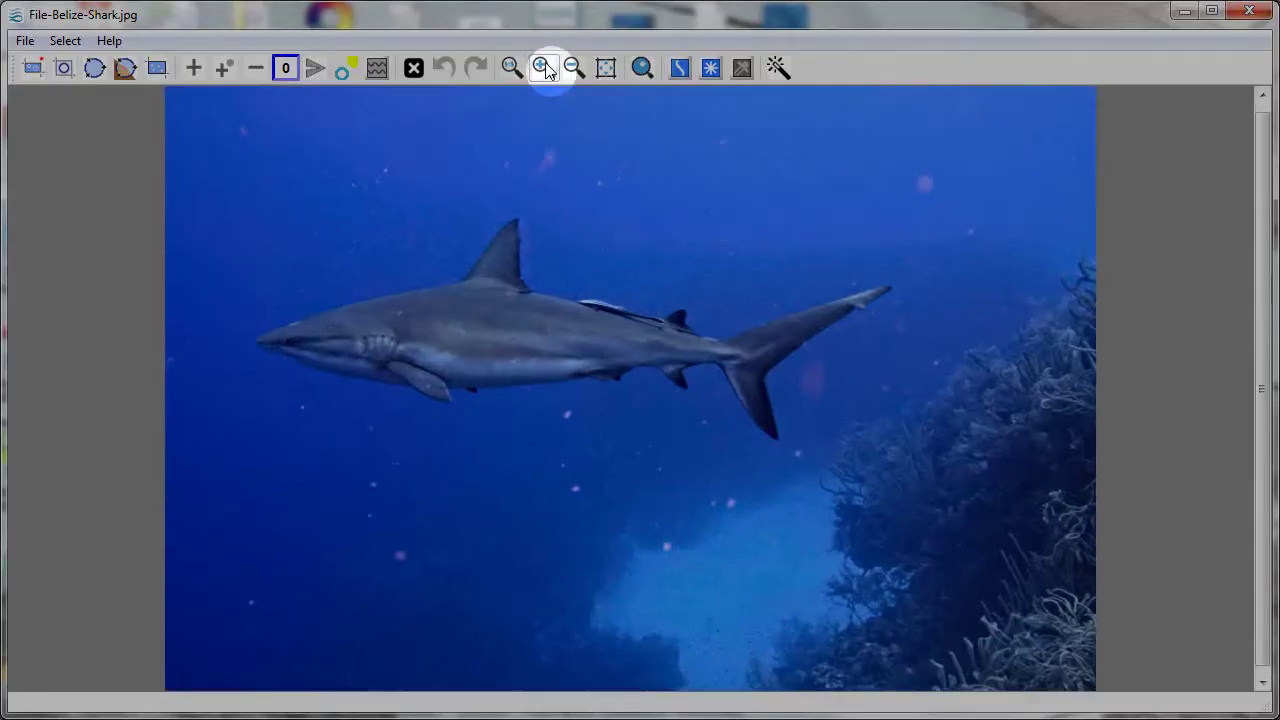
left_click(546, 65)
left_click(546, 65)
left_click(546, 65)
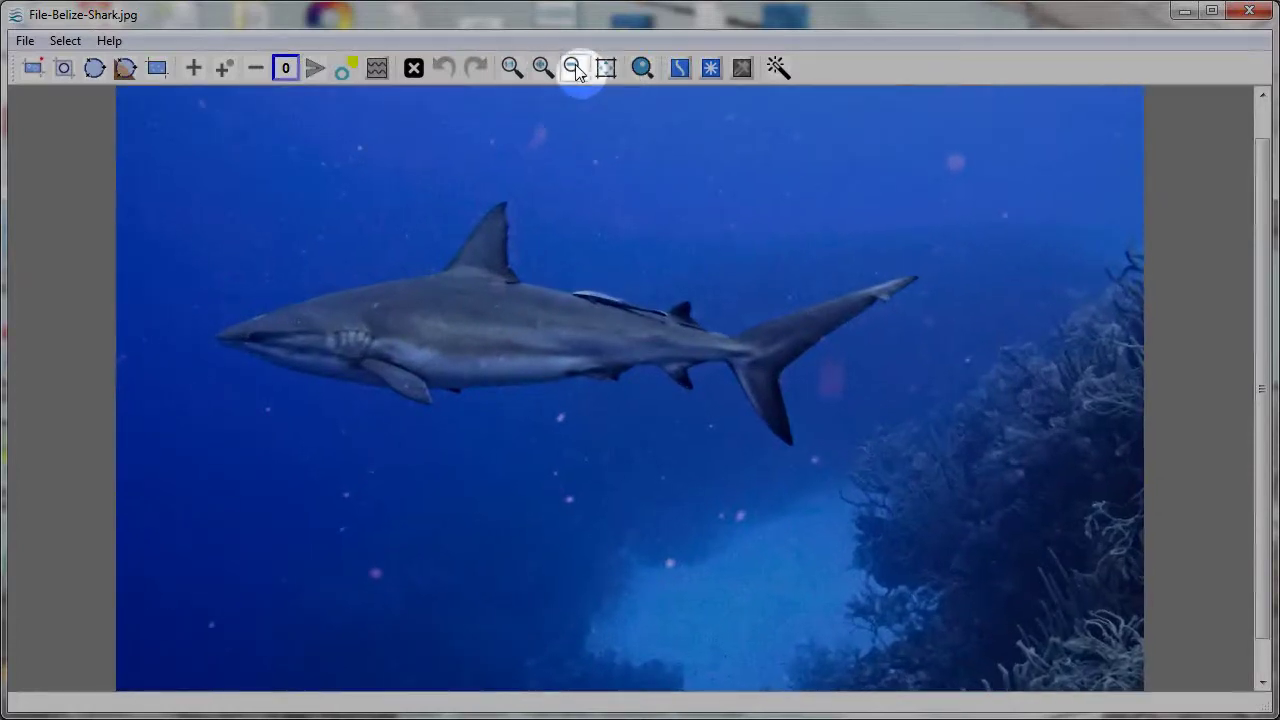
left_click(574, 68)
left_click(572, 67)
left_click(511, 67)
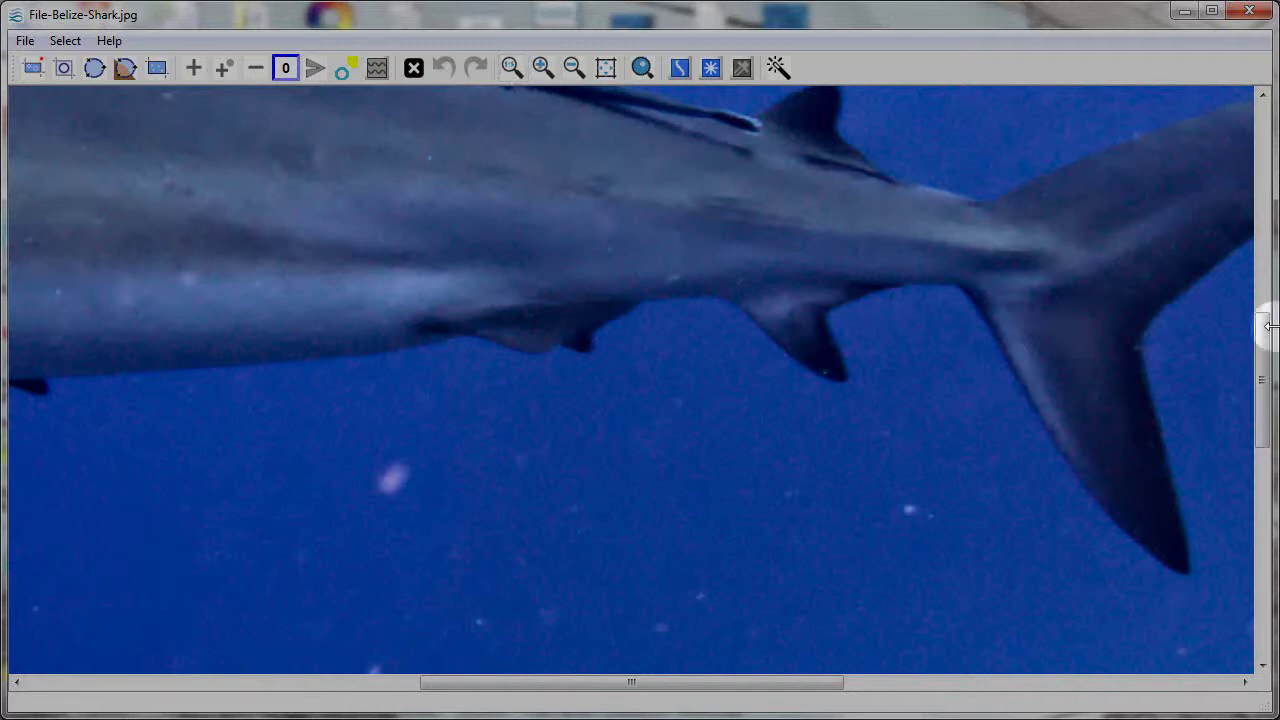
left_click_drag(1265, 348, 1266, 257)
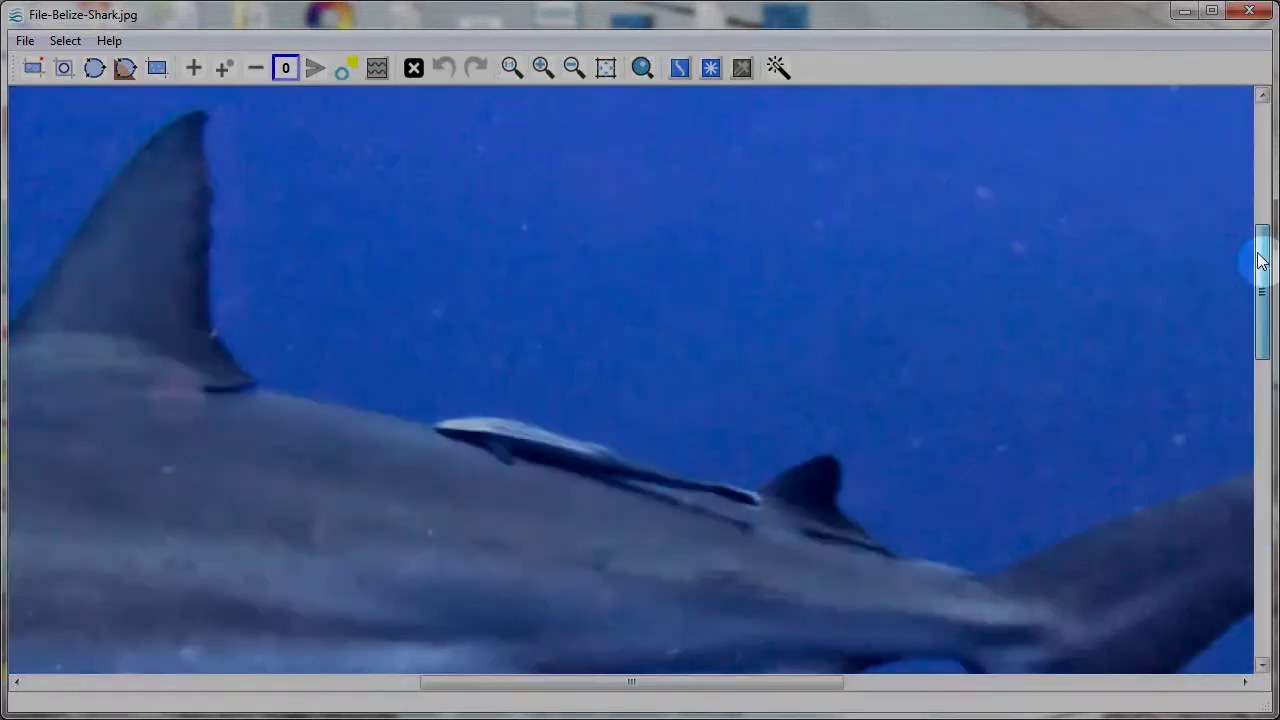
left_click(606, 70)
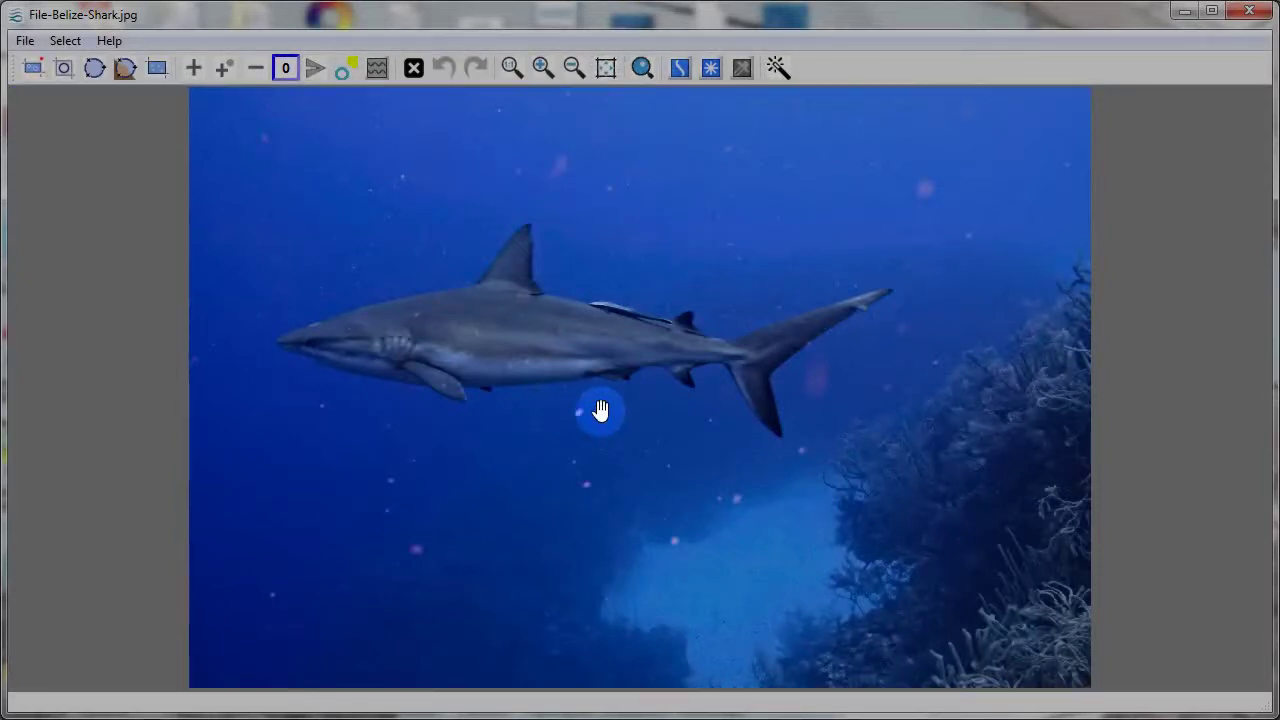
Examine the shark's head, the dorsal fin and the specks in the surrounding water close up
scroll(617, 416, "up", 1)
scroll(617, 416, "up", 3)
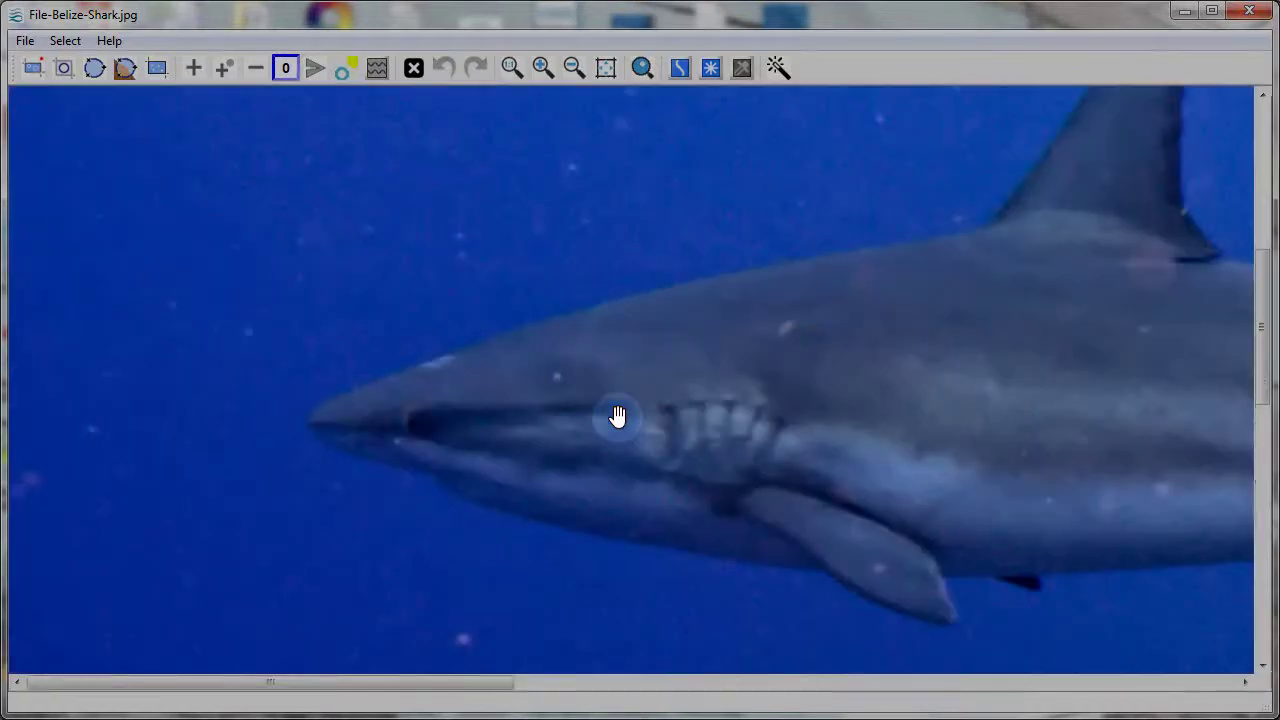
left_click_drag(800, 203, 580, 549)
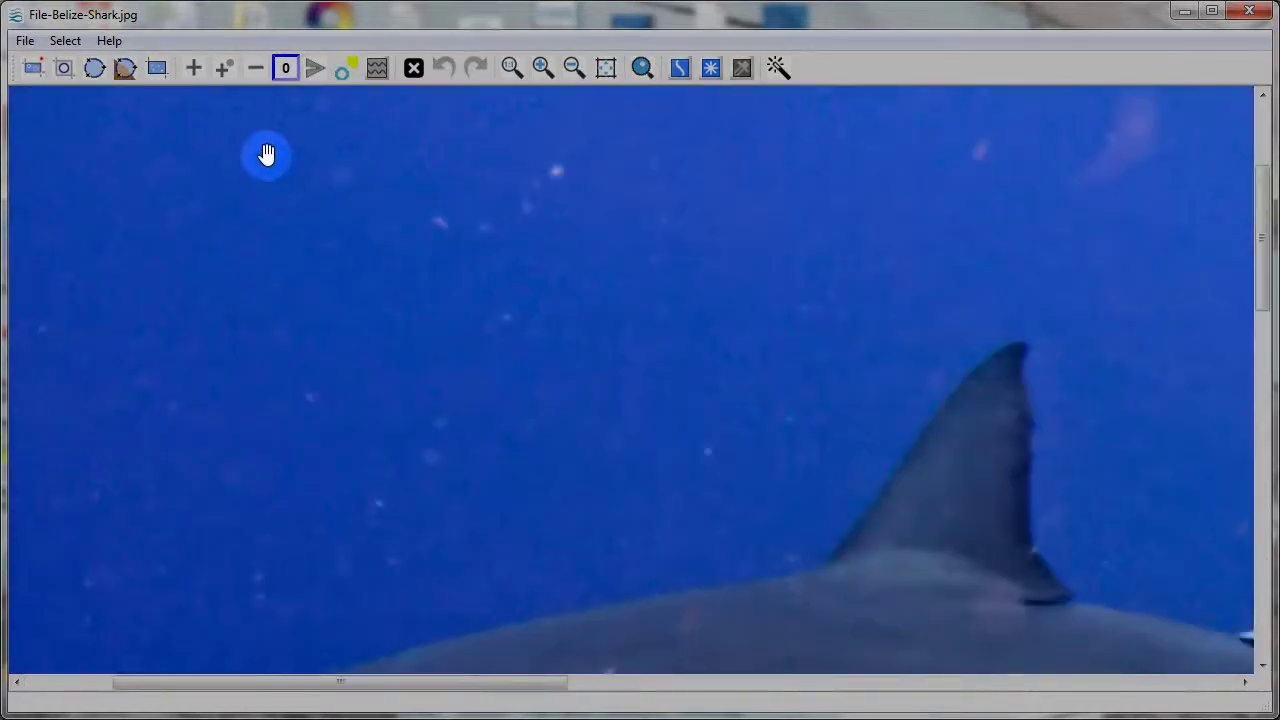
left_click_drag(490, 283, 908, 505)
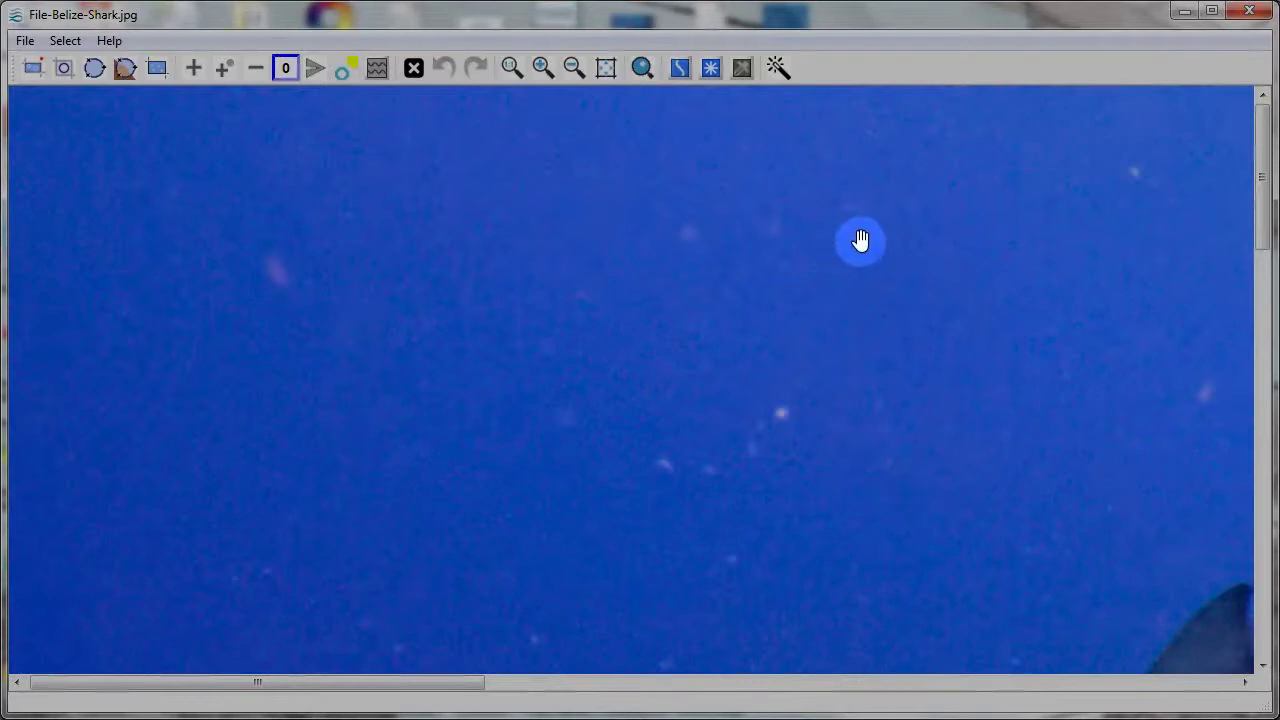
left_click_drag(734, 304, 872, 98)
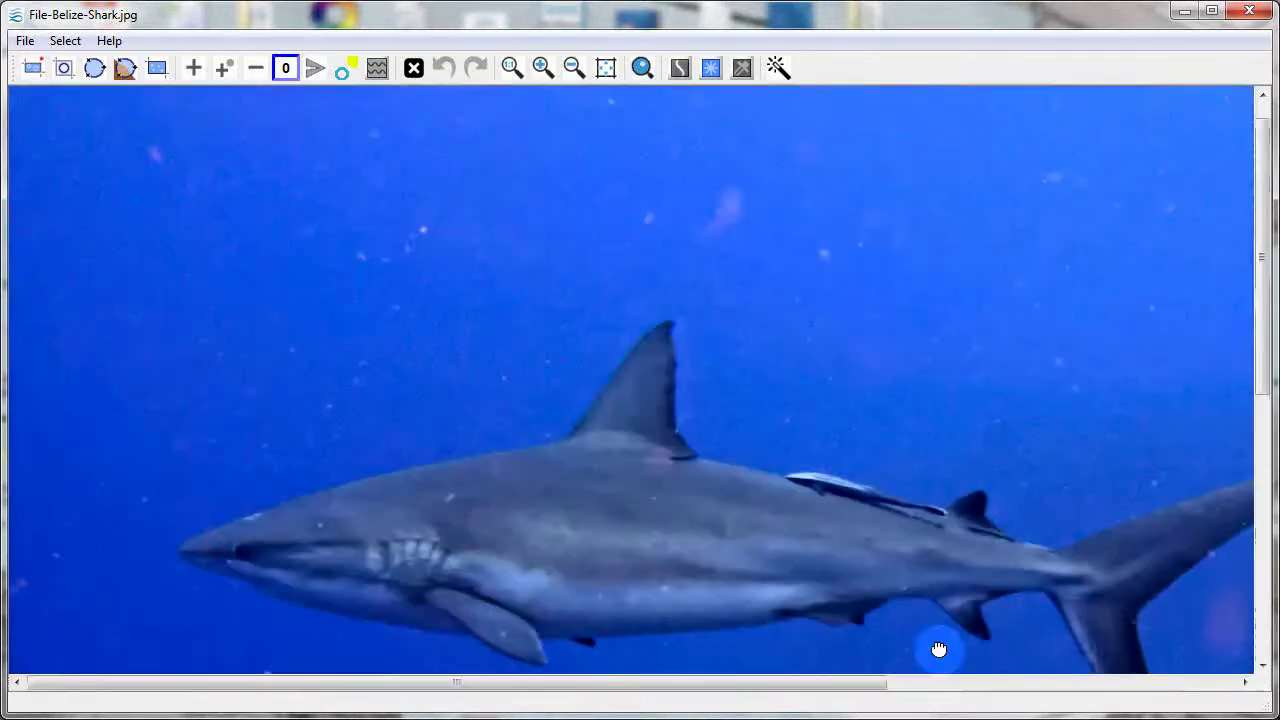
left_click_drag(939, 650, 1090, 716)
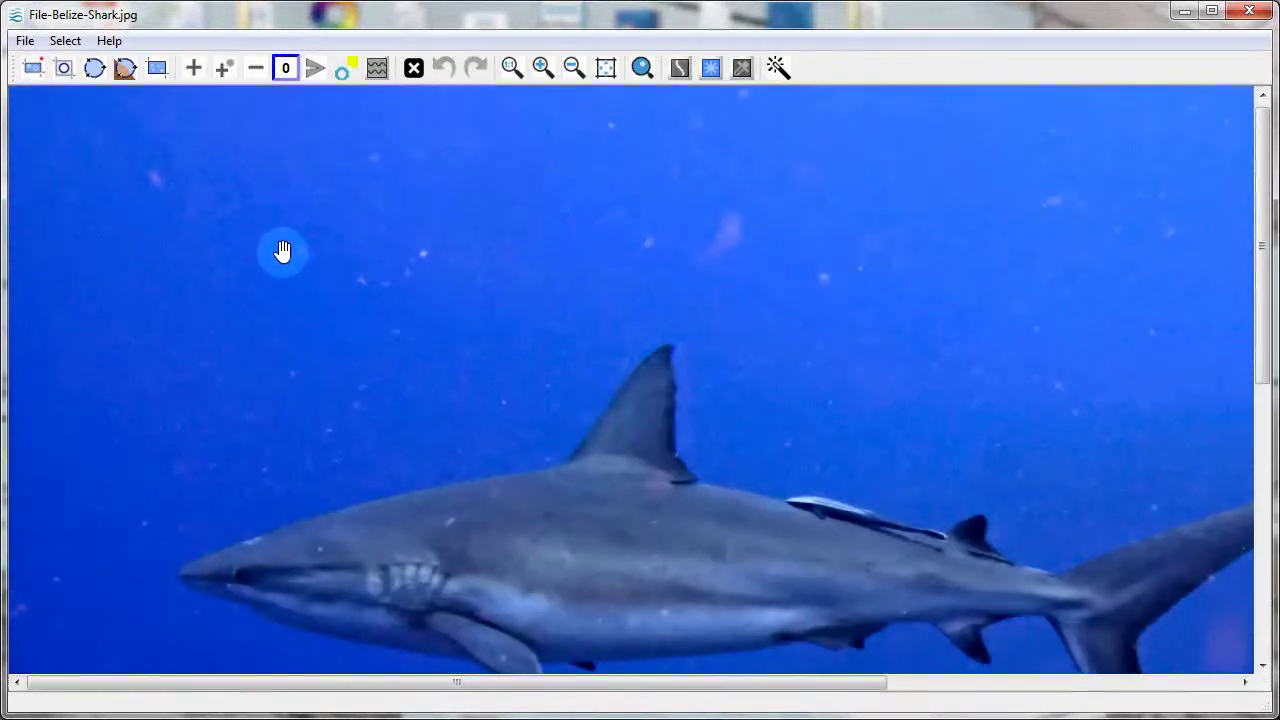
Select the water above the shark's head, dorsal fin and tail in separate rectangles, and remove the specks detected in each
left_click(29, 77)
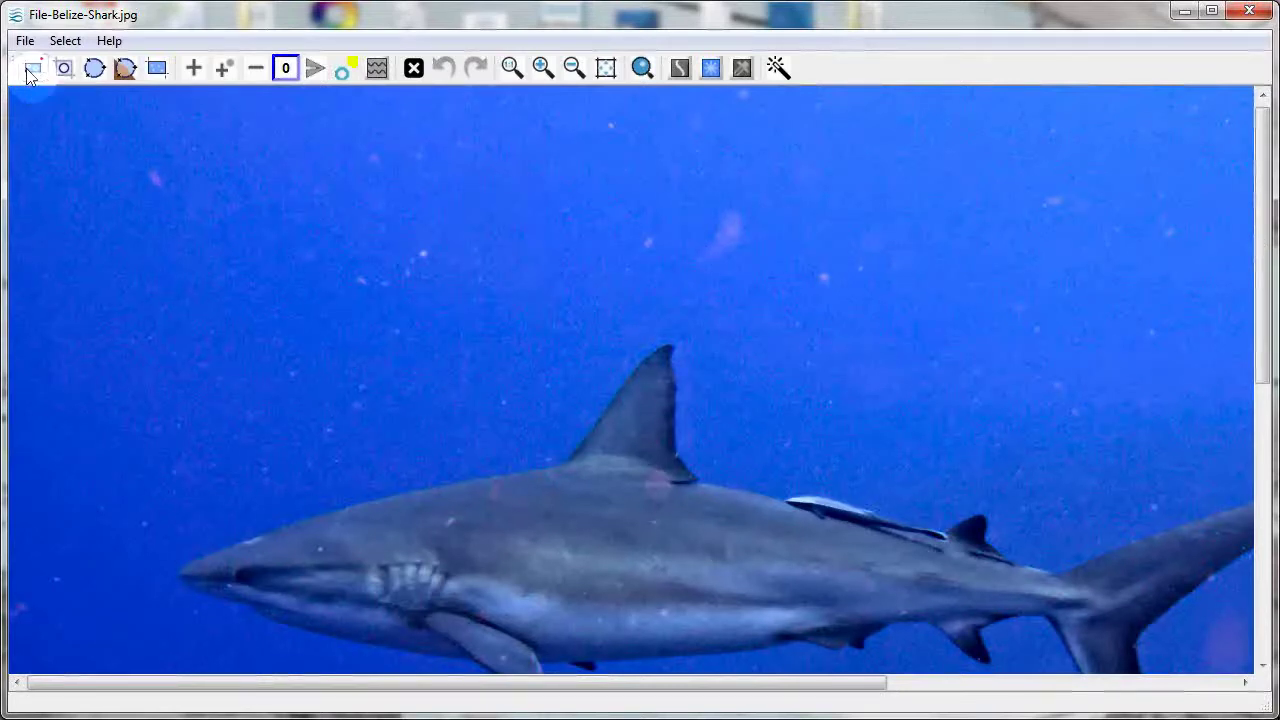
left_click_drag(12, 90, 557, 459)
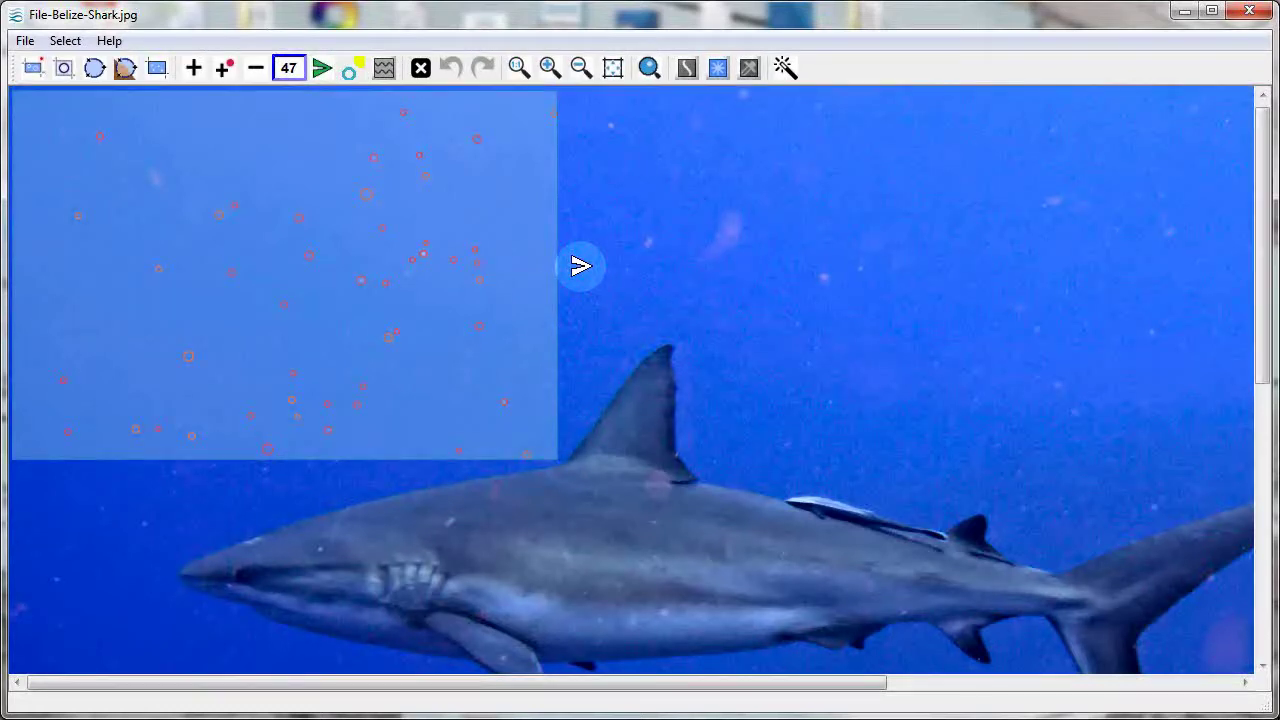
left_click(581, 266)
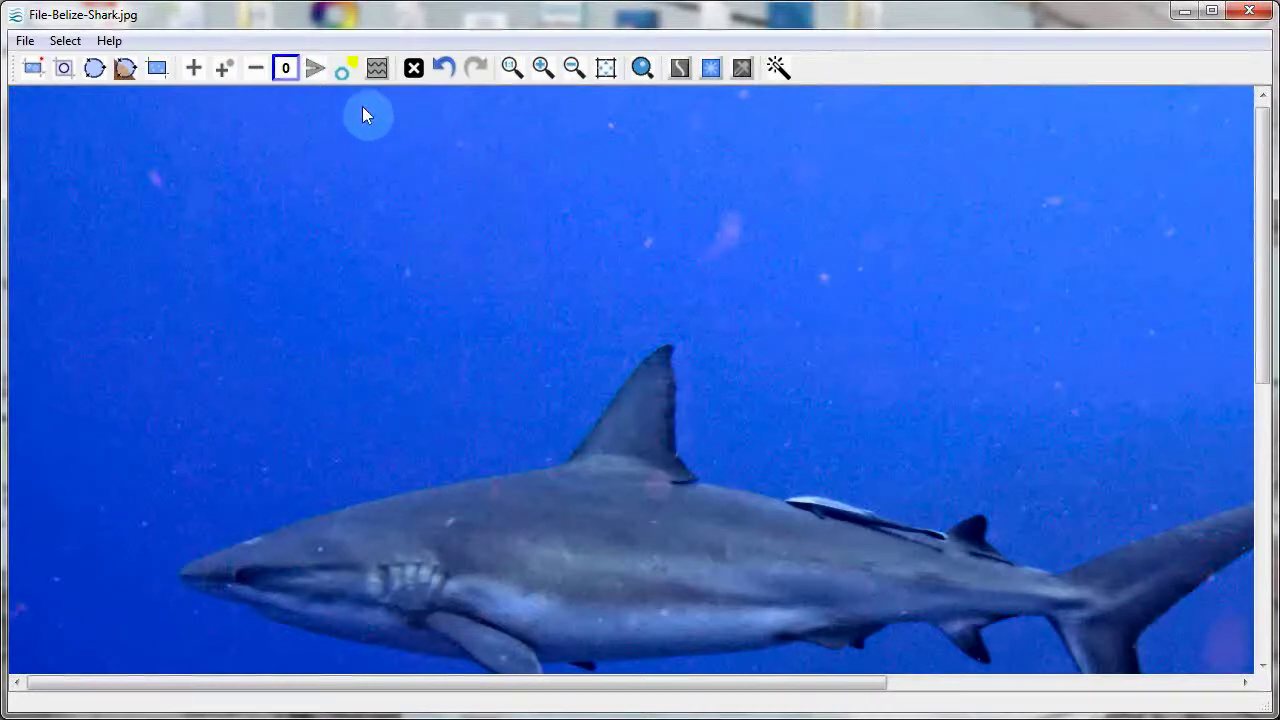
left_click_drag(348, 94, 982, 318)
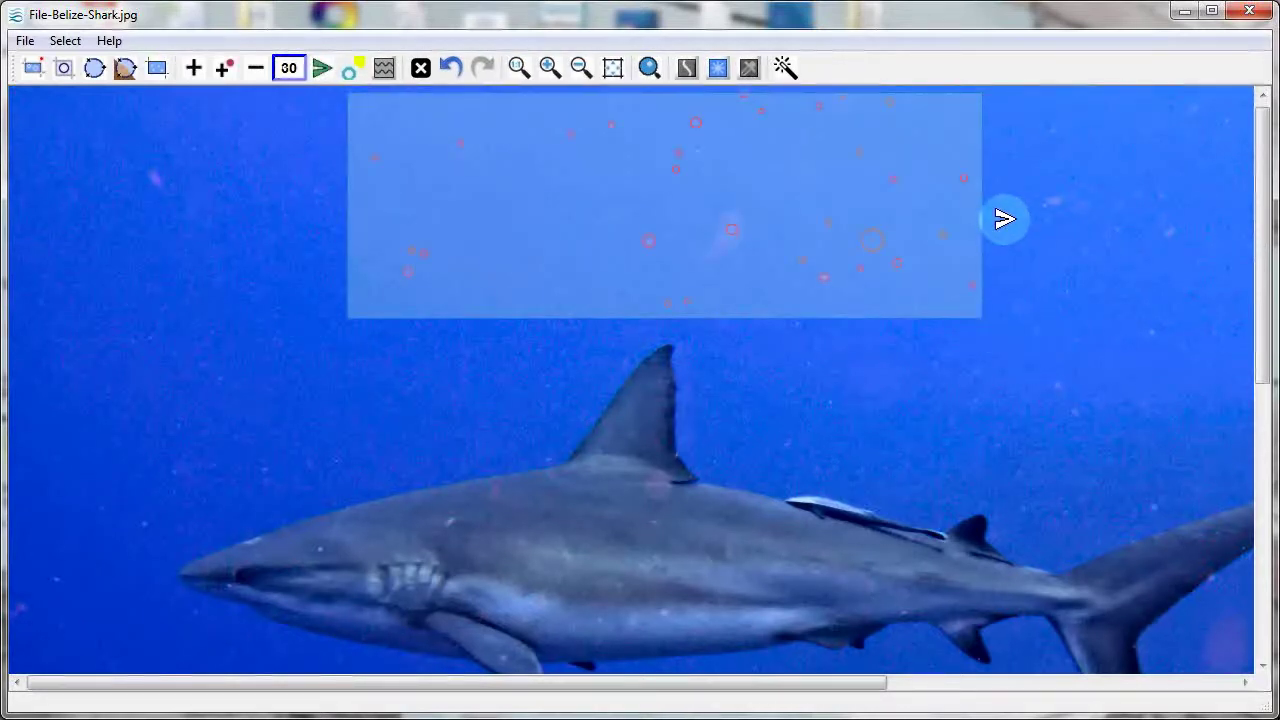
left_click(1005, 219)
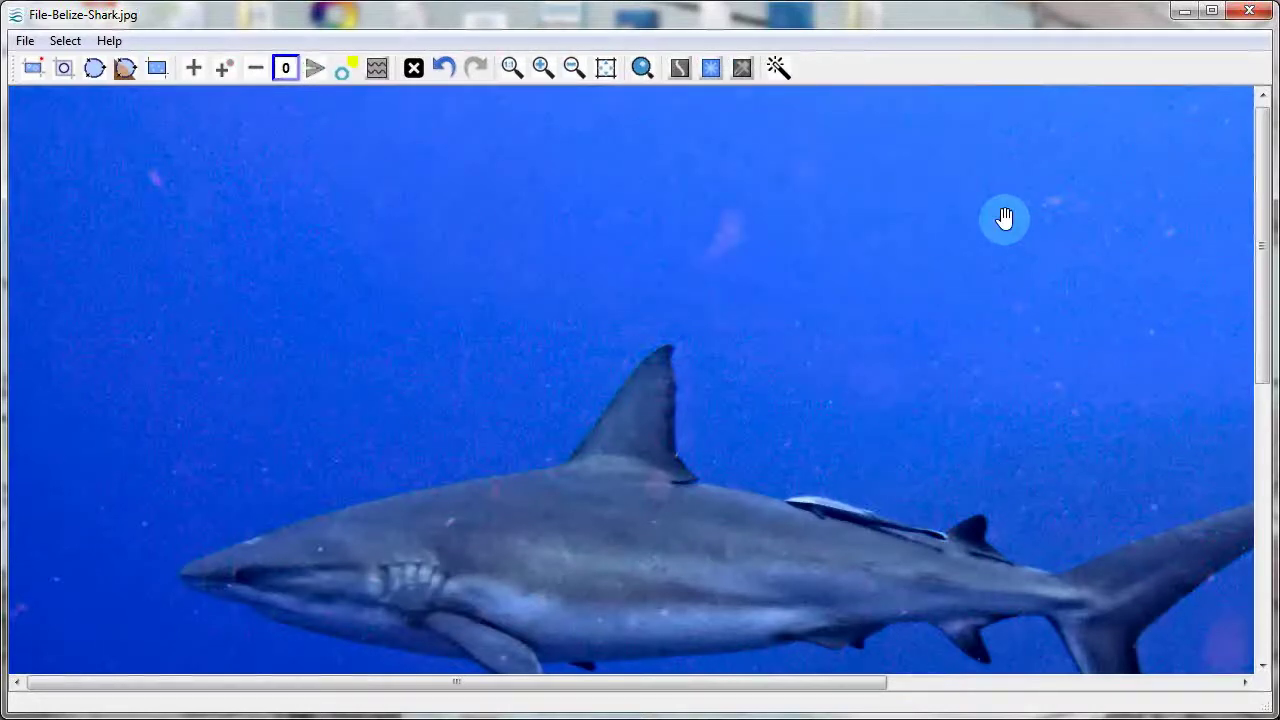
left_click_drag(951, 103, 1204, 481)
Try removing the specks from a rectangular area of water below the shark's head
scroll(674, 549, "down", 1)
scroll(600, 200, "down", 5)
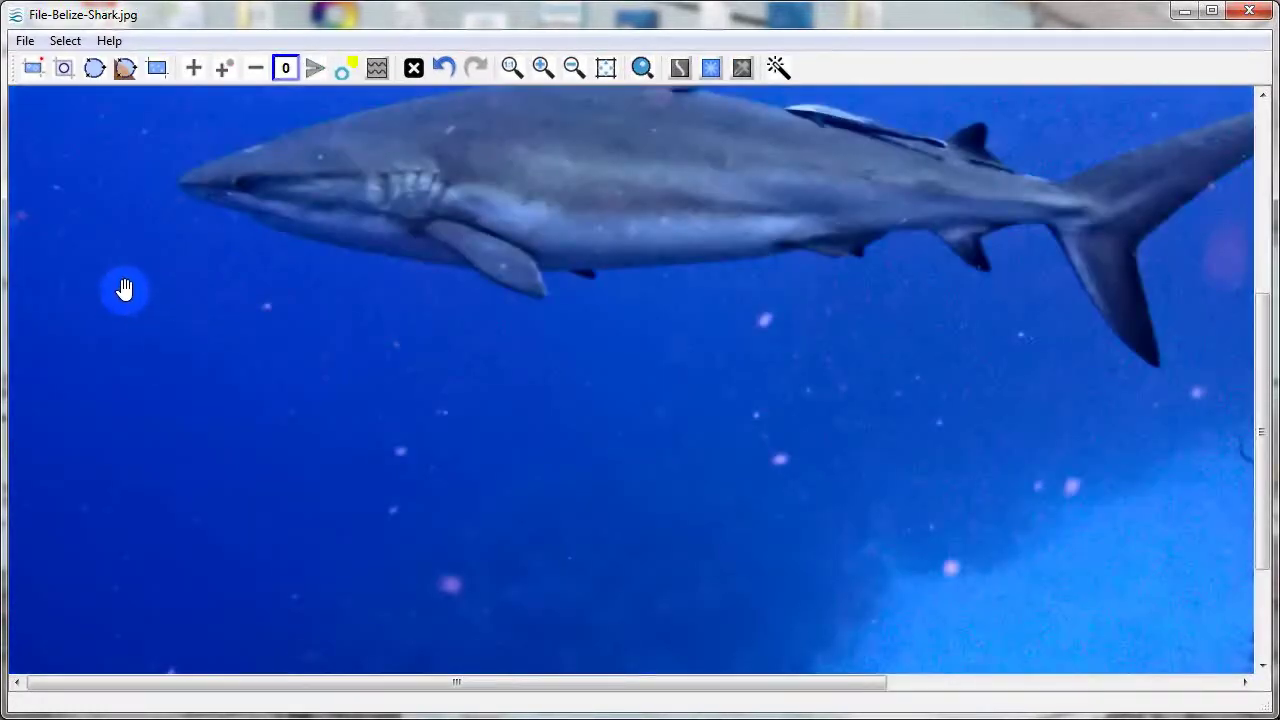
left_click_drag(35, 280, 509, 643)
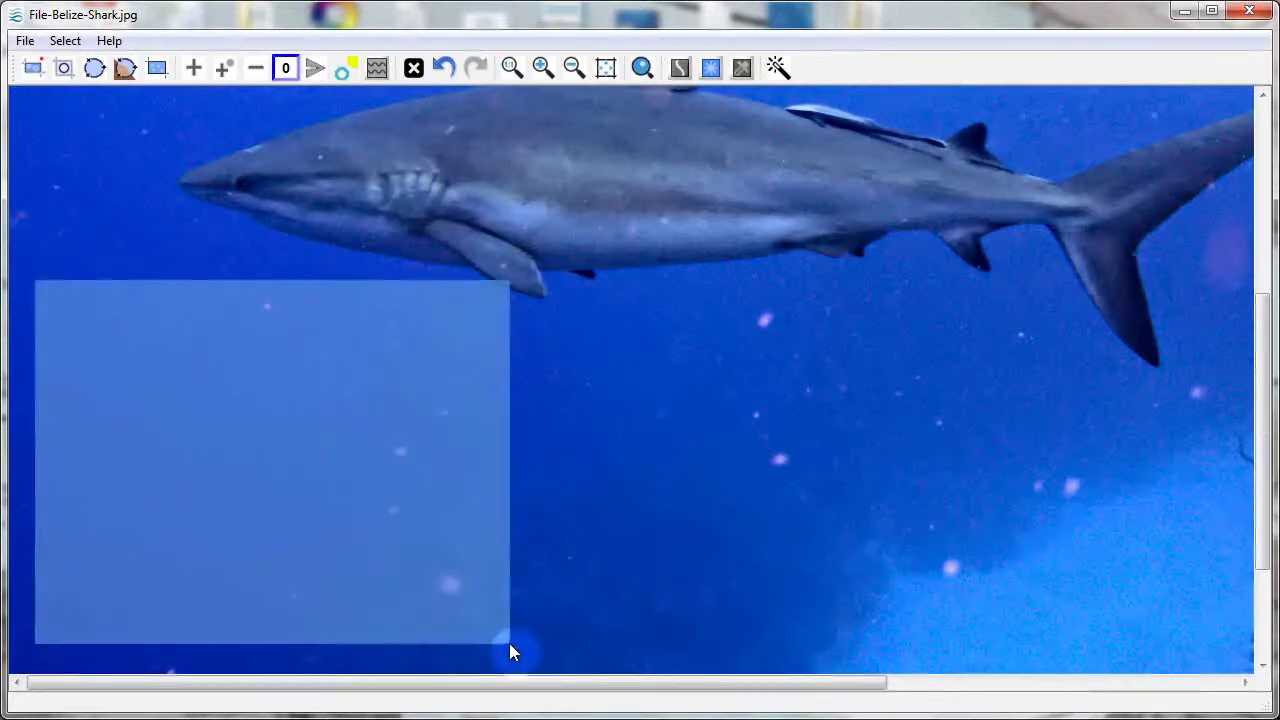
left_click(548, 474)
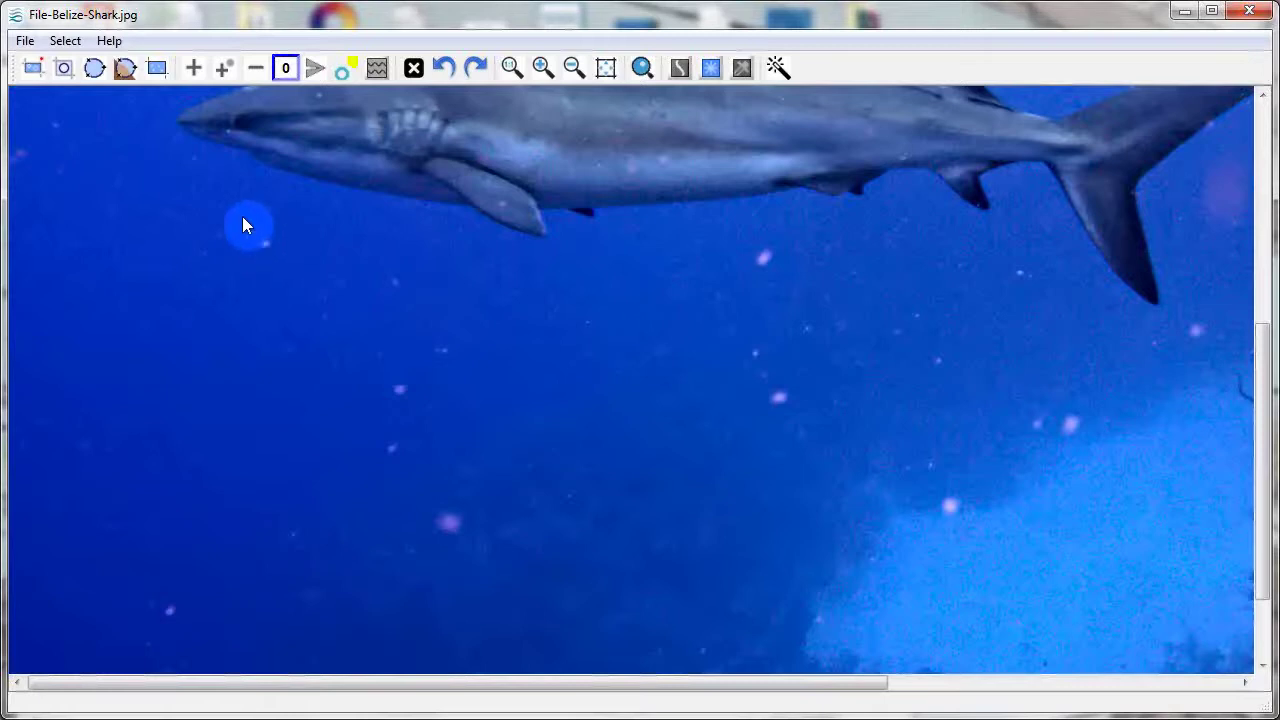
Select a wide rectangle of water directly below the shark and adjust the detection repeatedly to mark more specks
left_click_drag(242, 216, 858, 572)
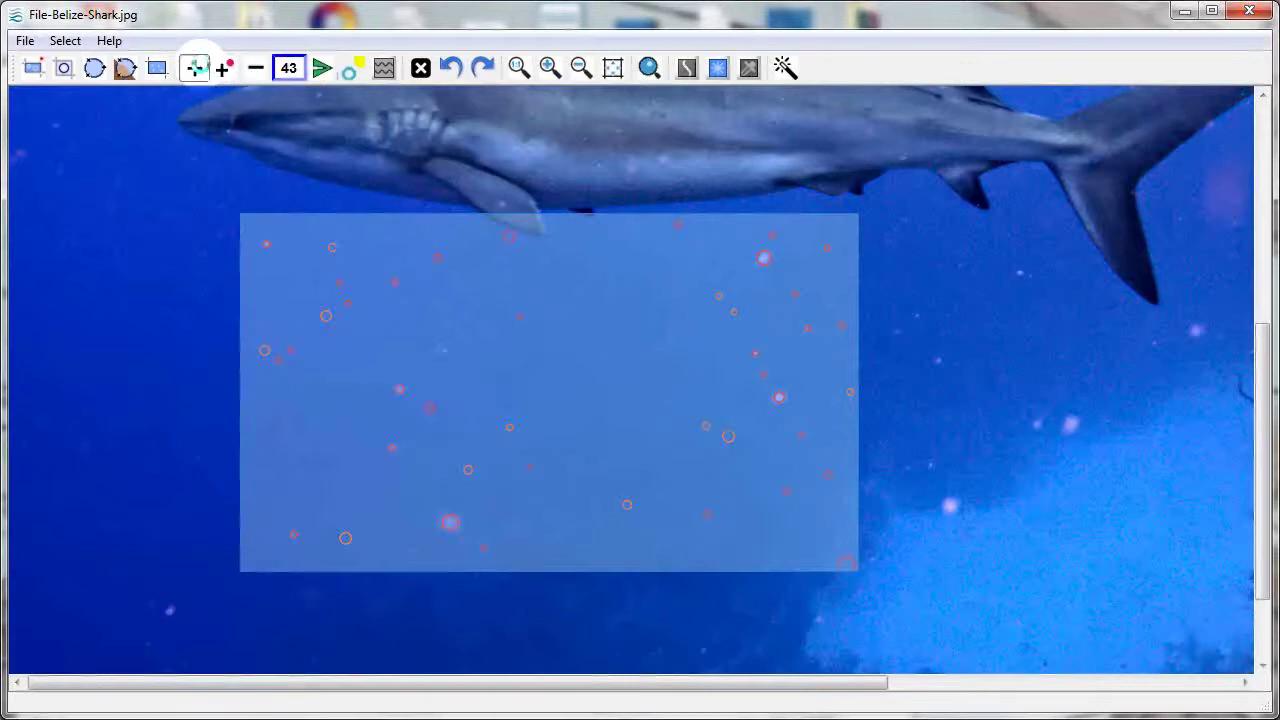
left_click(196, 67)
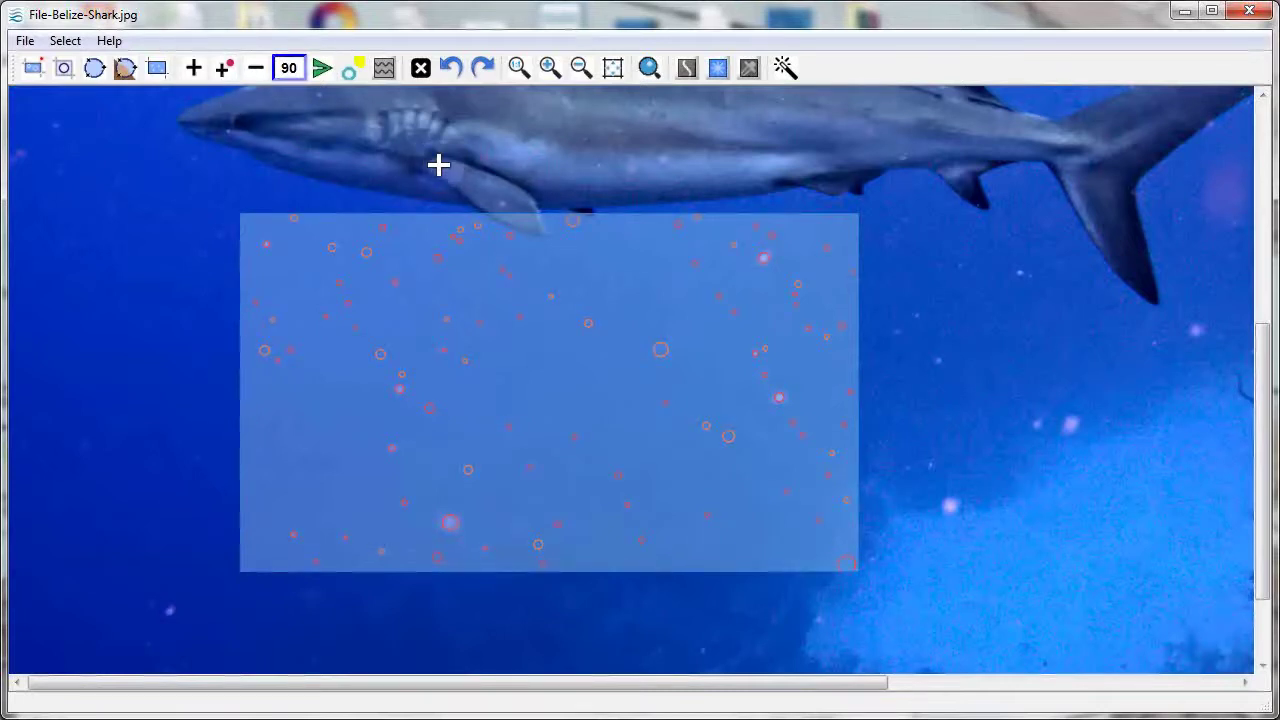
left_click(194, 68)
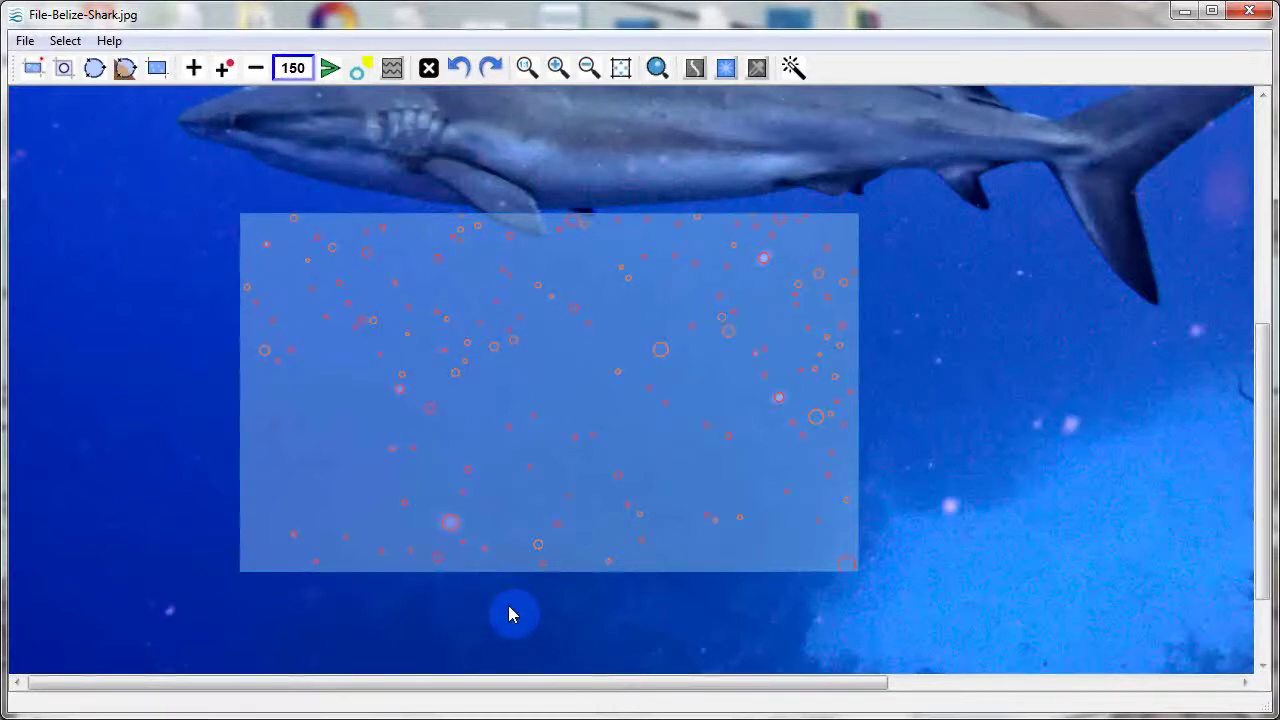
key("minus")
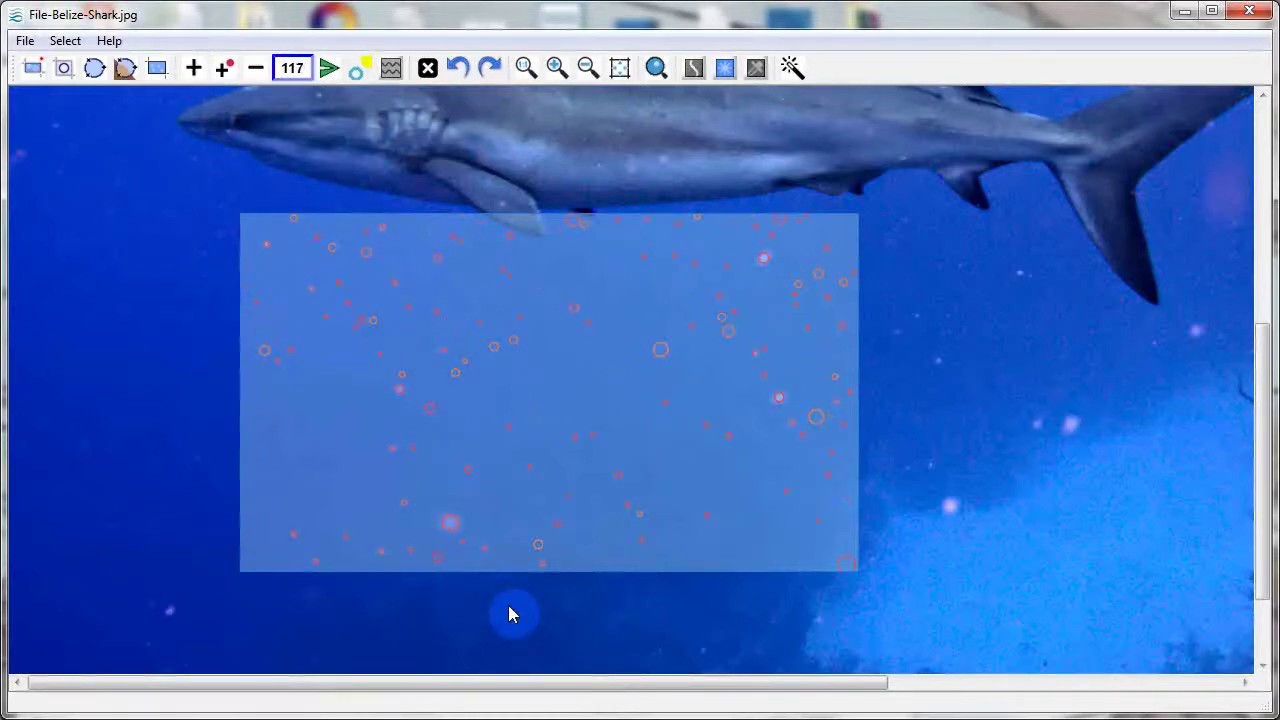
left_click(194, 68)
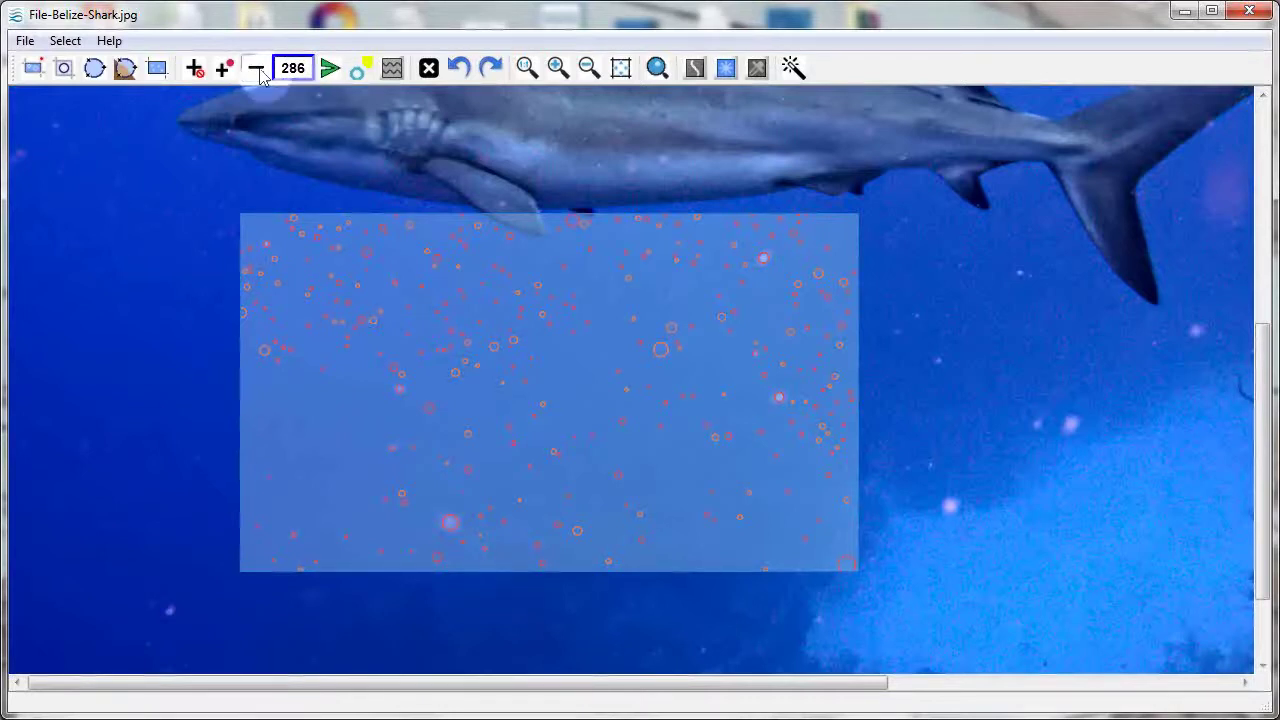
Lower and raise the speck detection in the area below the shark, and discard the selection without removing anything
left_click(257, 70)
left_click(257, 70)
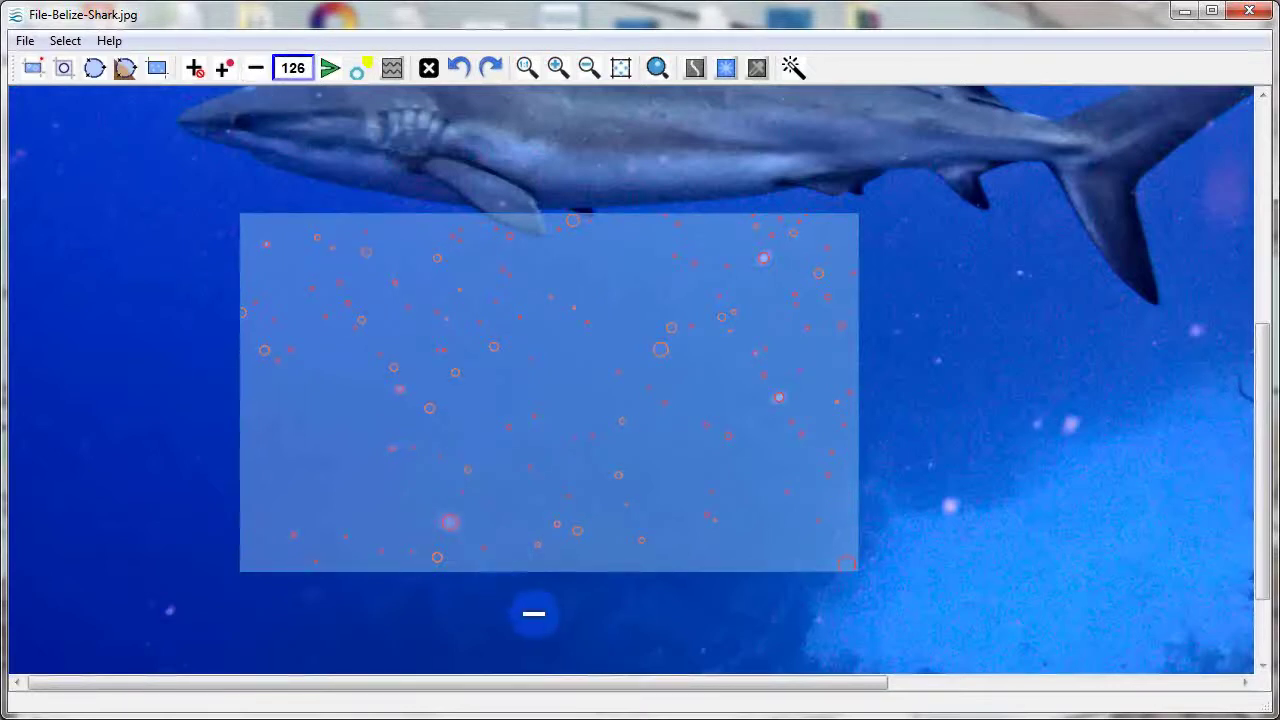
left_click(540, 620)
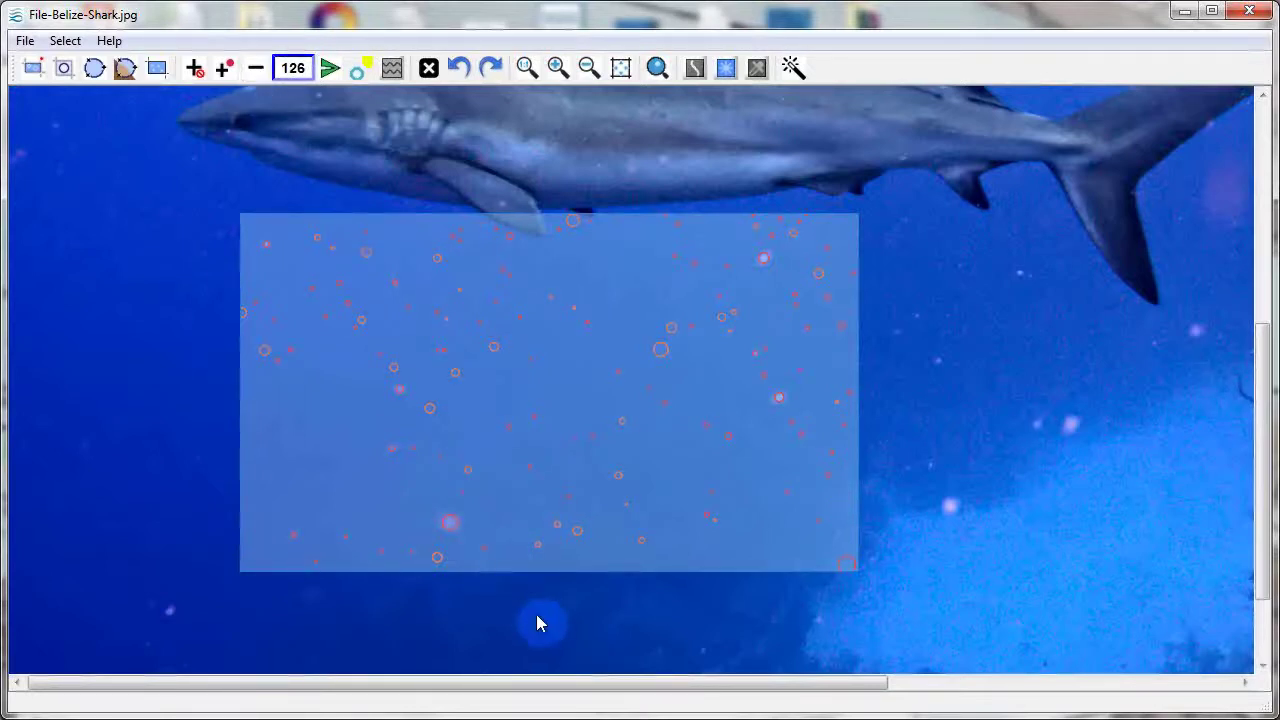
left_click(548, 172)
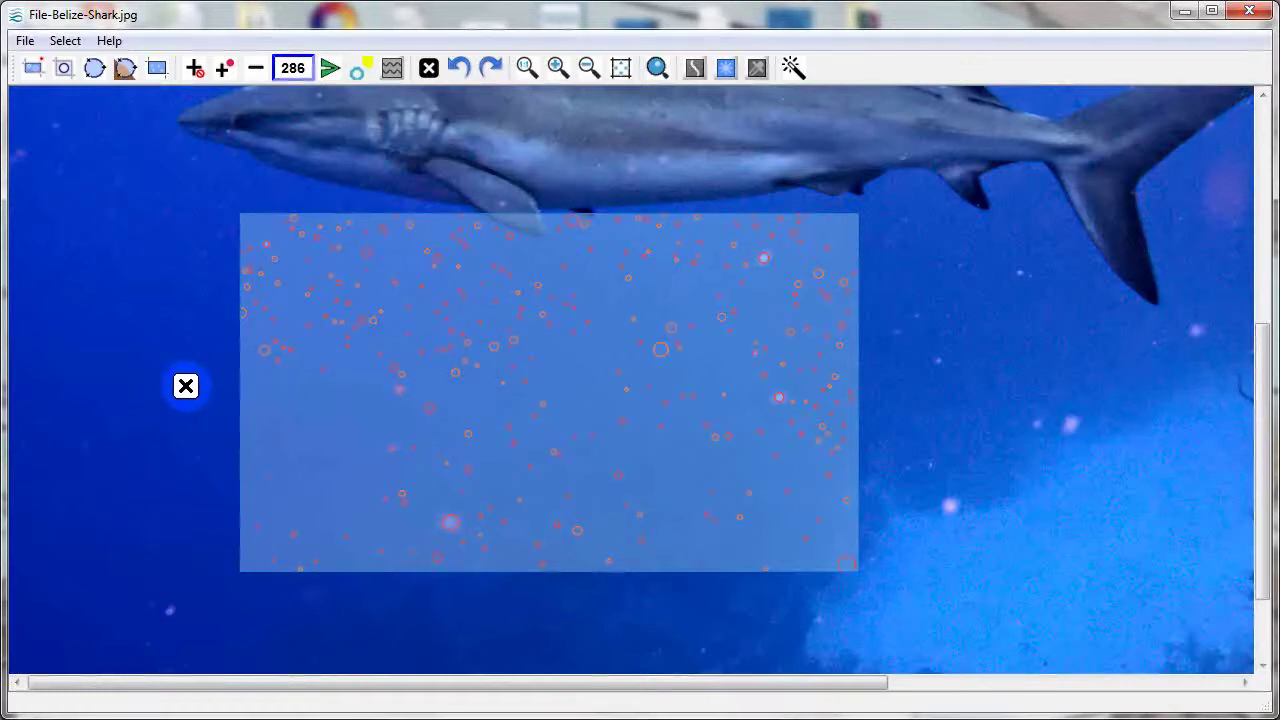
left_click(186, 386)
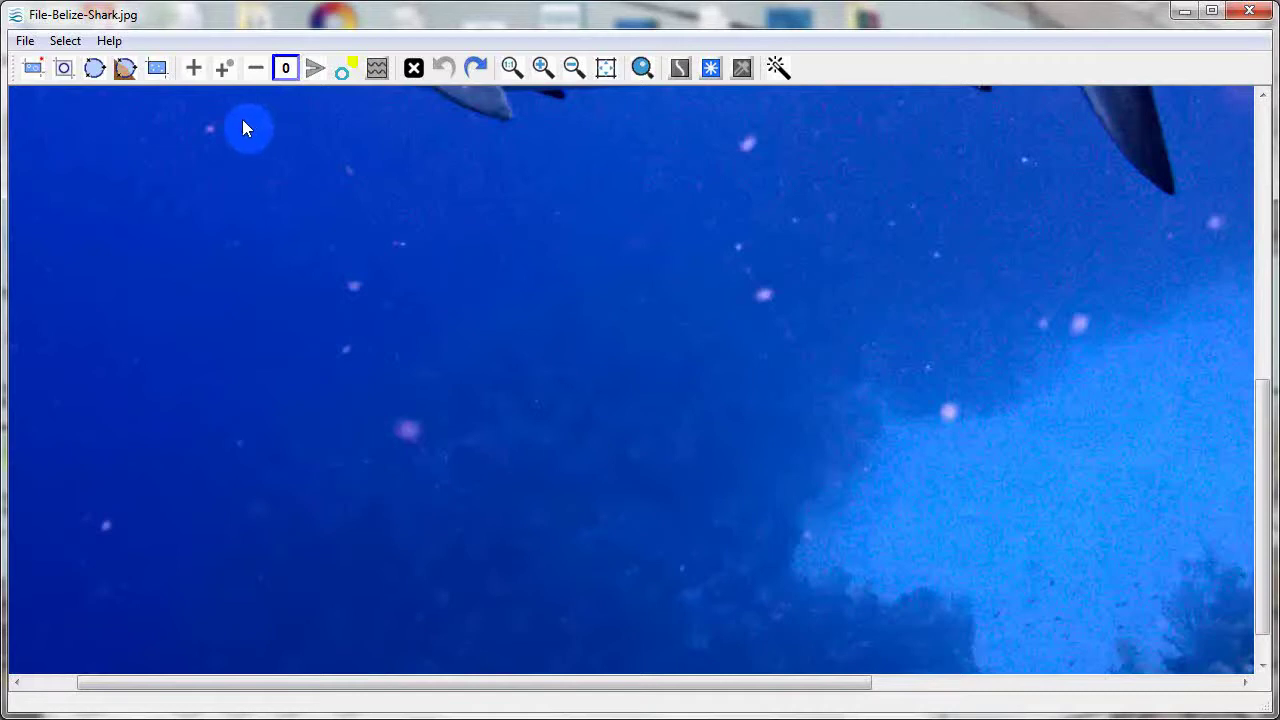
Select the large water area beneath the shark, compare the star detection filter's off, partial and full settings, and close the selection with it fully on
left_click_drag(182, 110, 1131, 555)
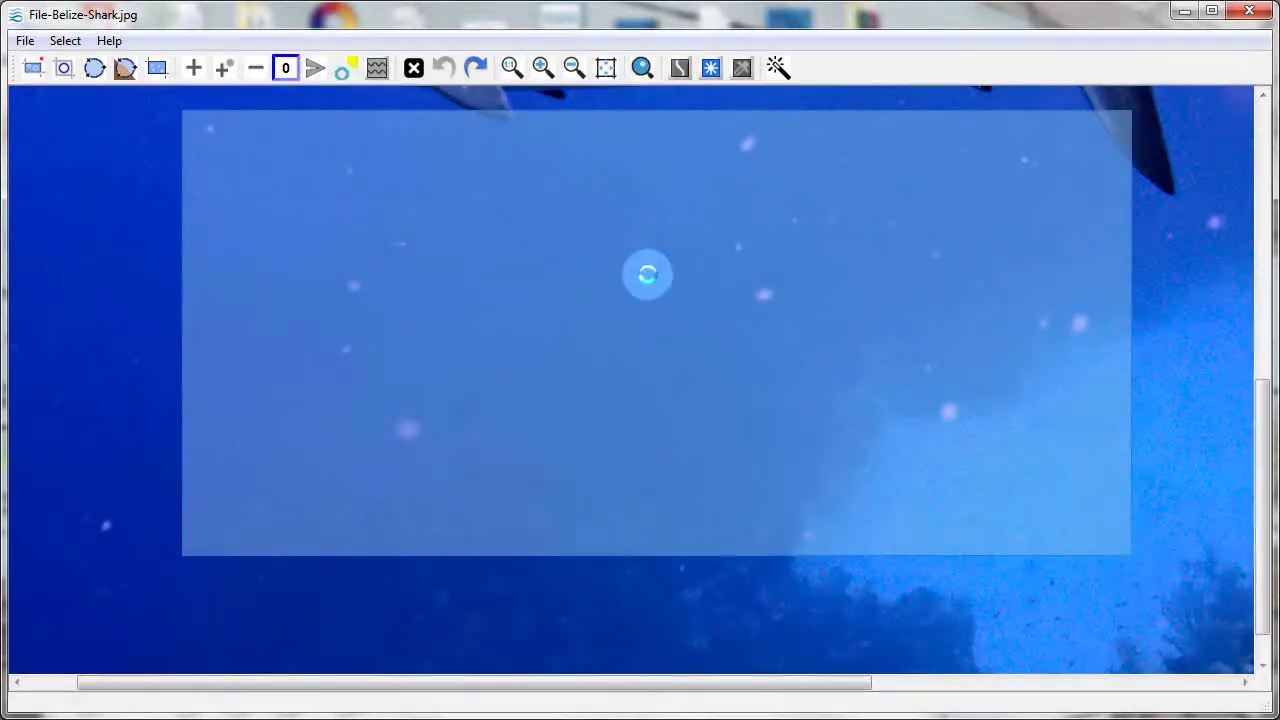
left_click(196, 74)
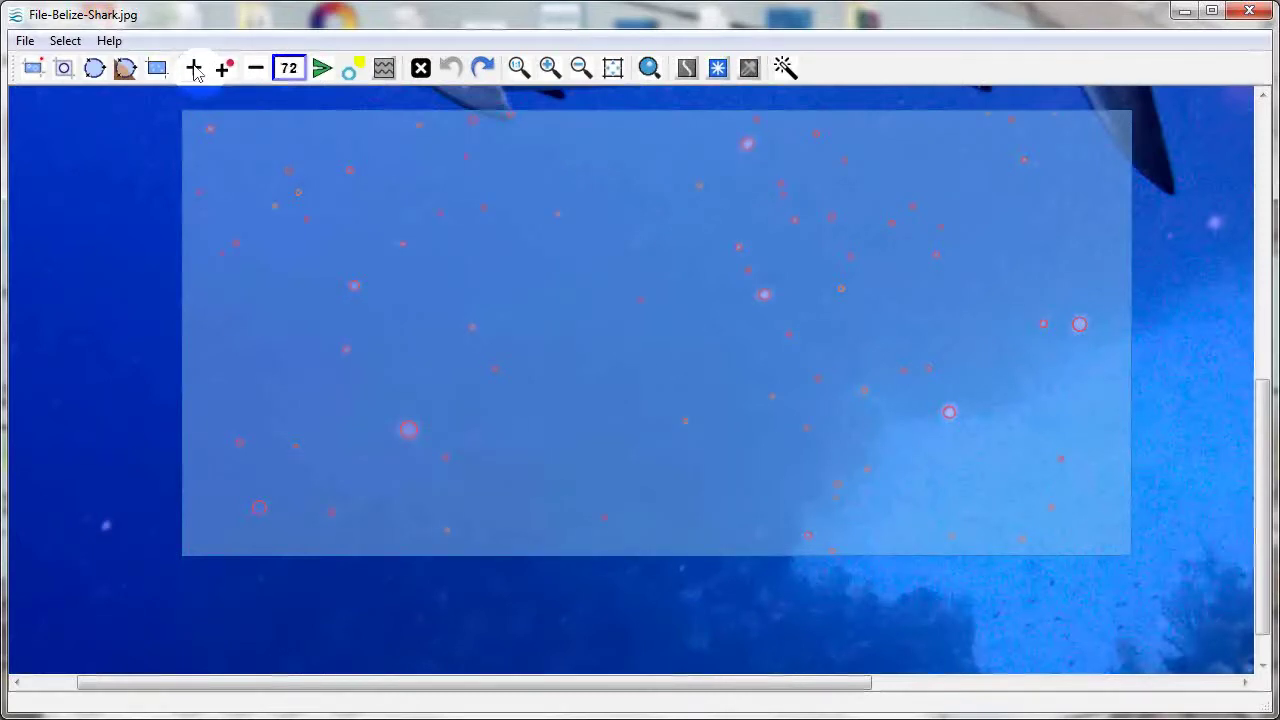
left_click(719, 70)
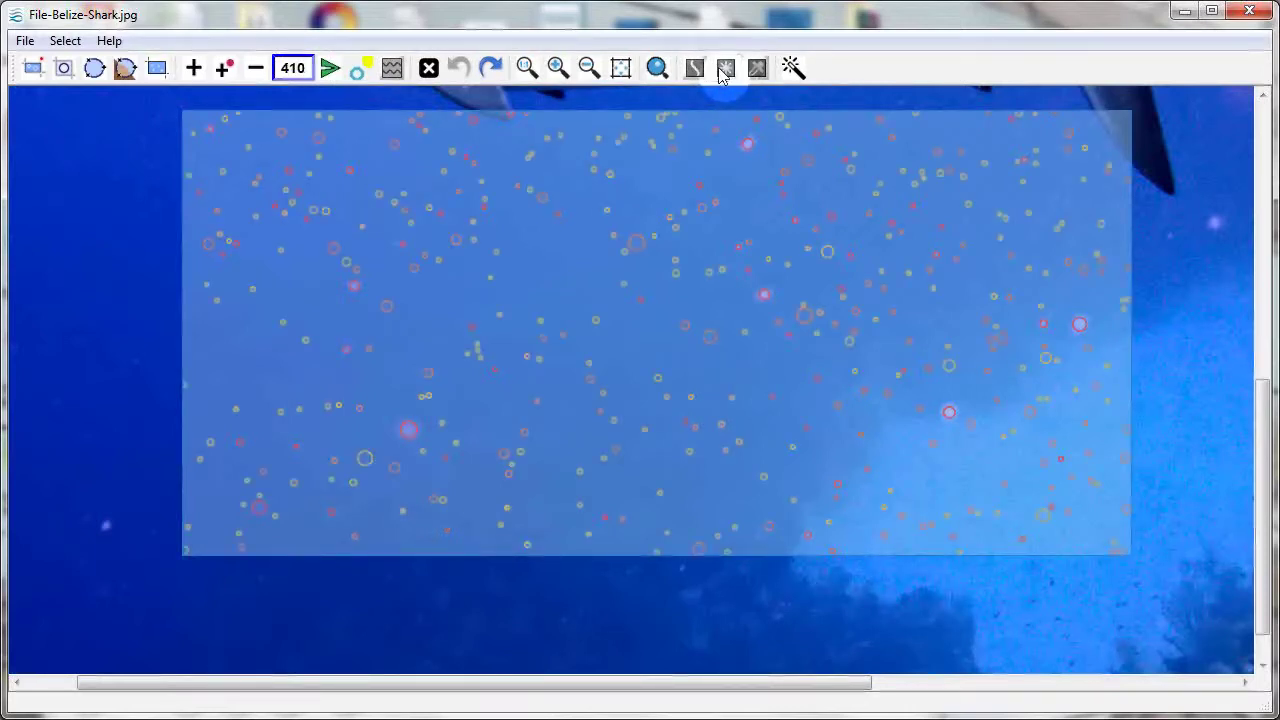
left_click(725, 74)
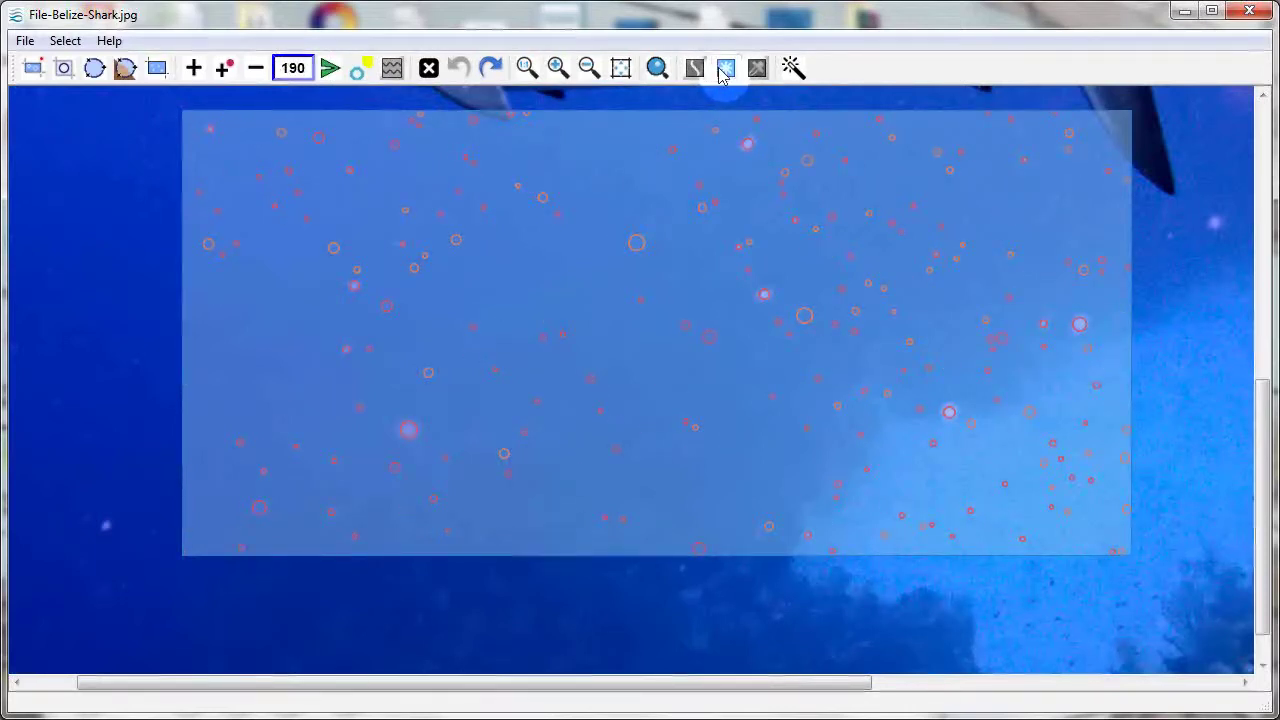
left_click(724, 74)
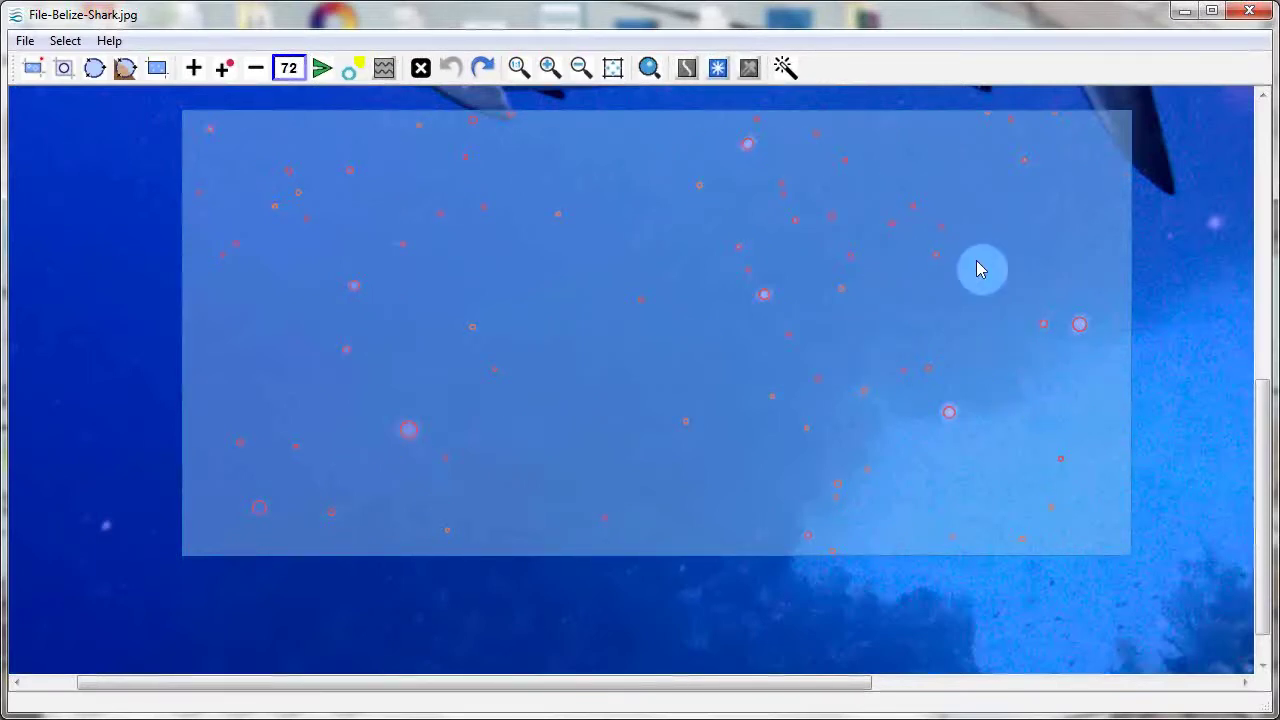
left_click(1157, 359)
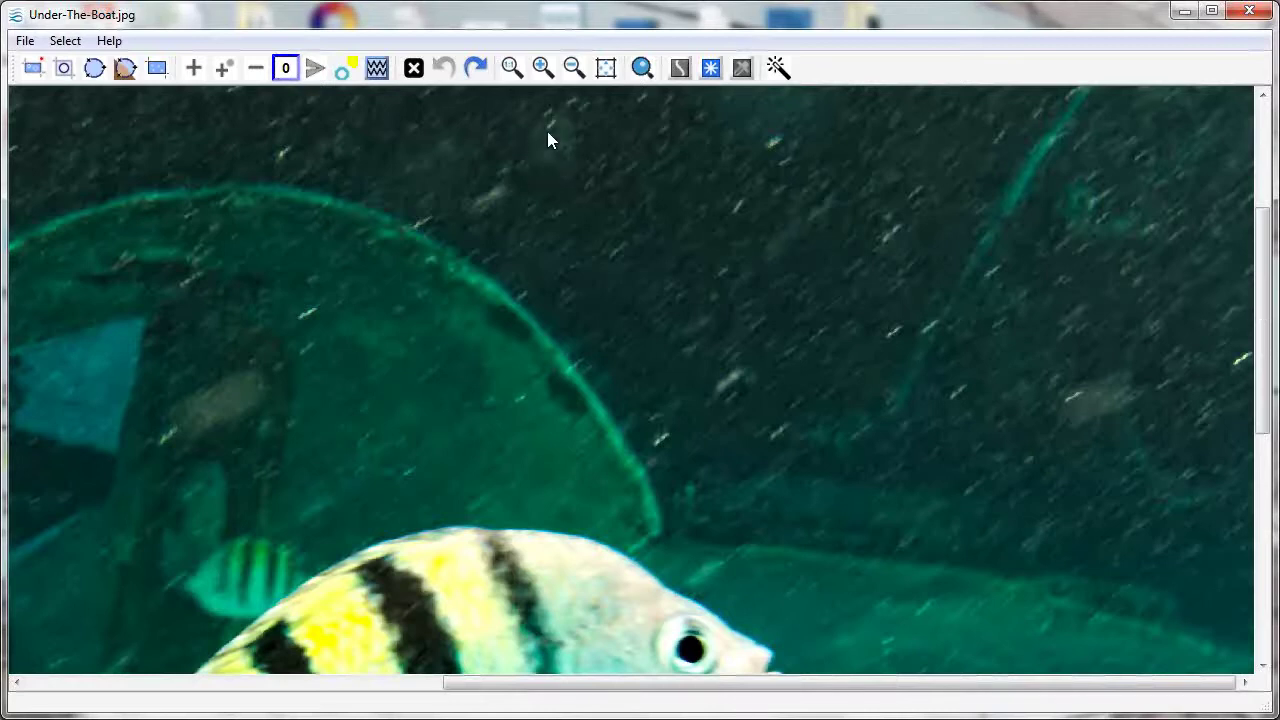
Select the dark water above the striped fish's head, compare streak detection on and off, and remove the marked specks with it on
left_click_drag(548, 130, 1165, 520)
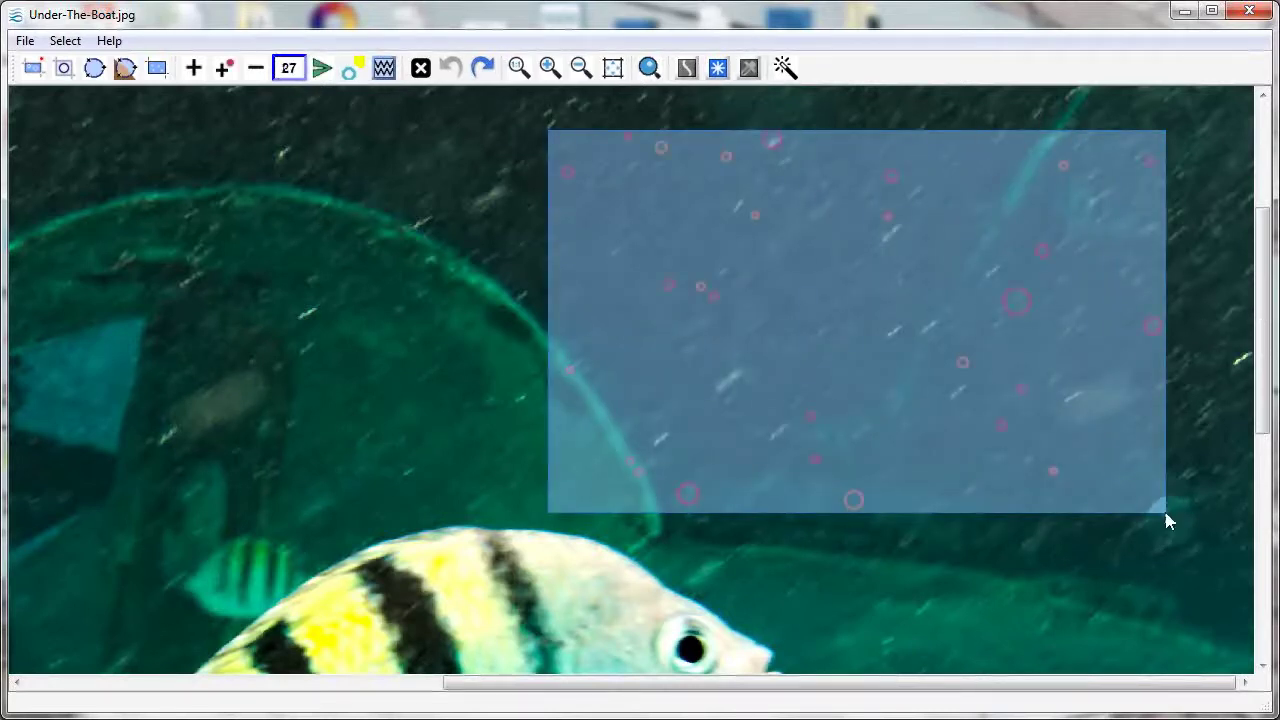
left_click(687, 68)
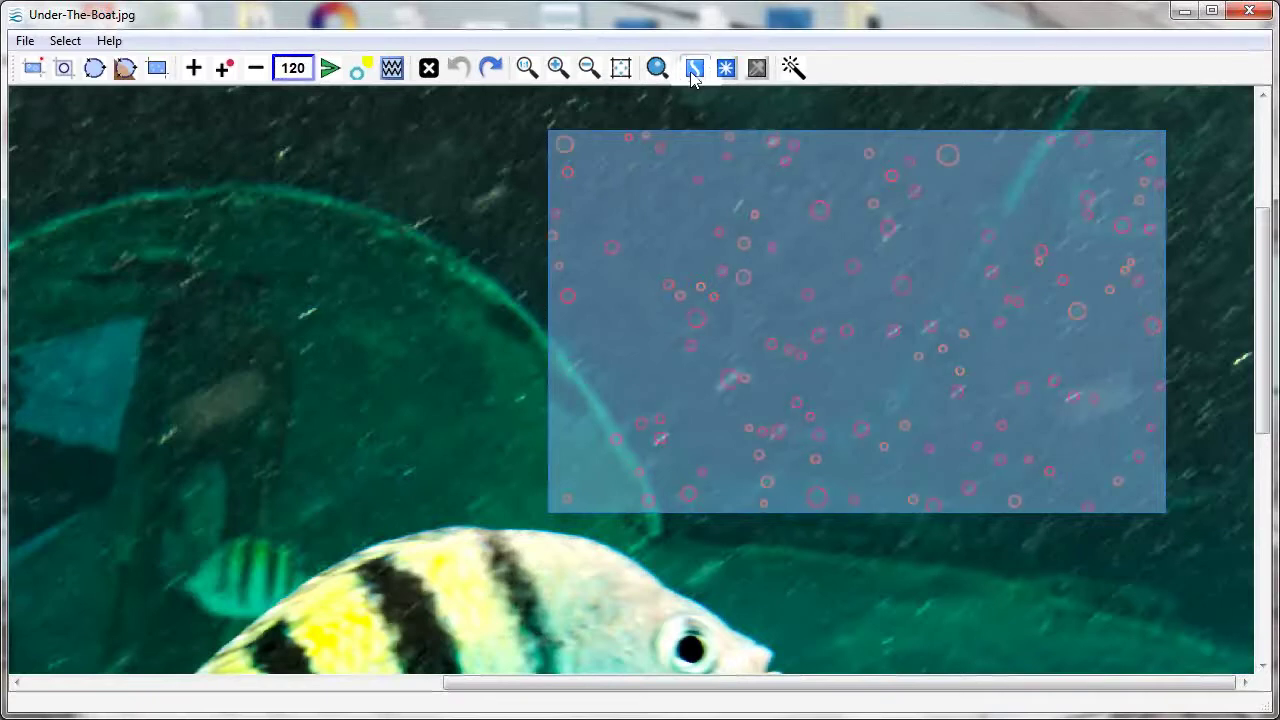
left_click(691, 72)
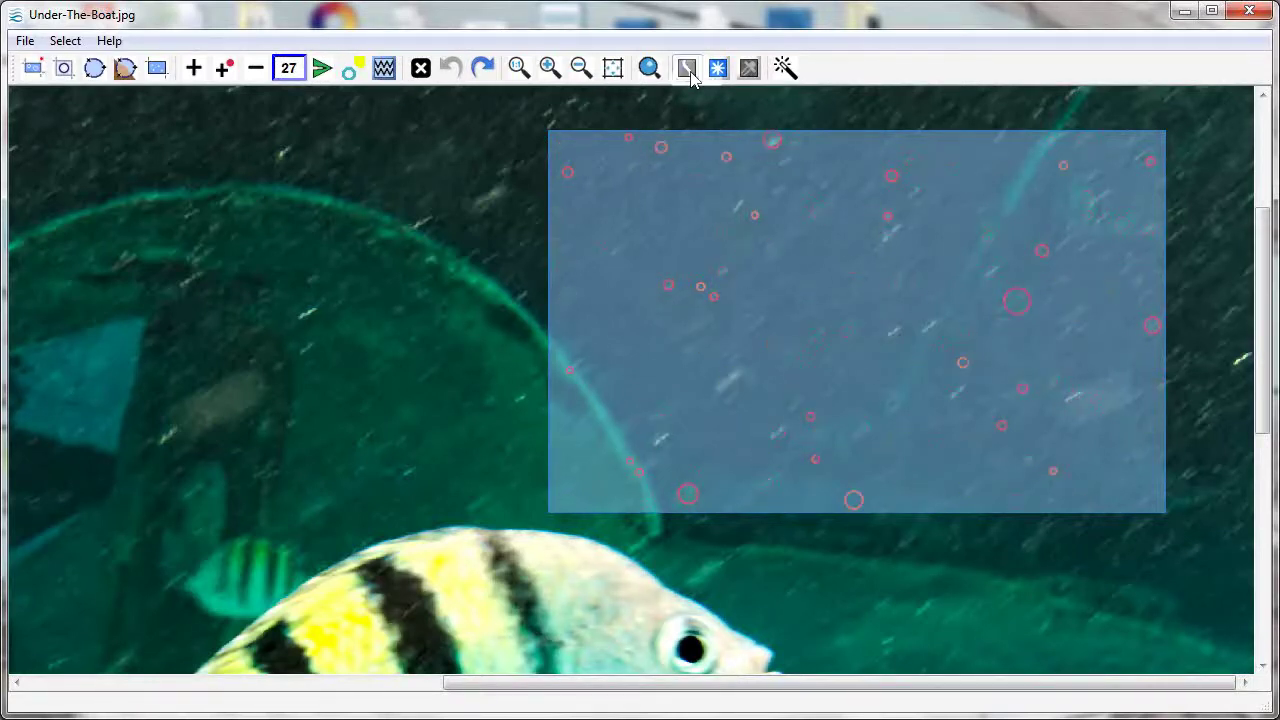
left_click(691, 72)
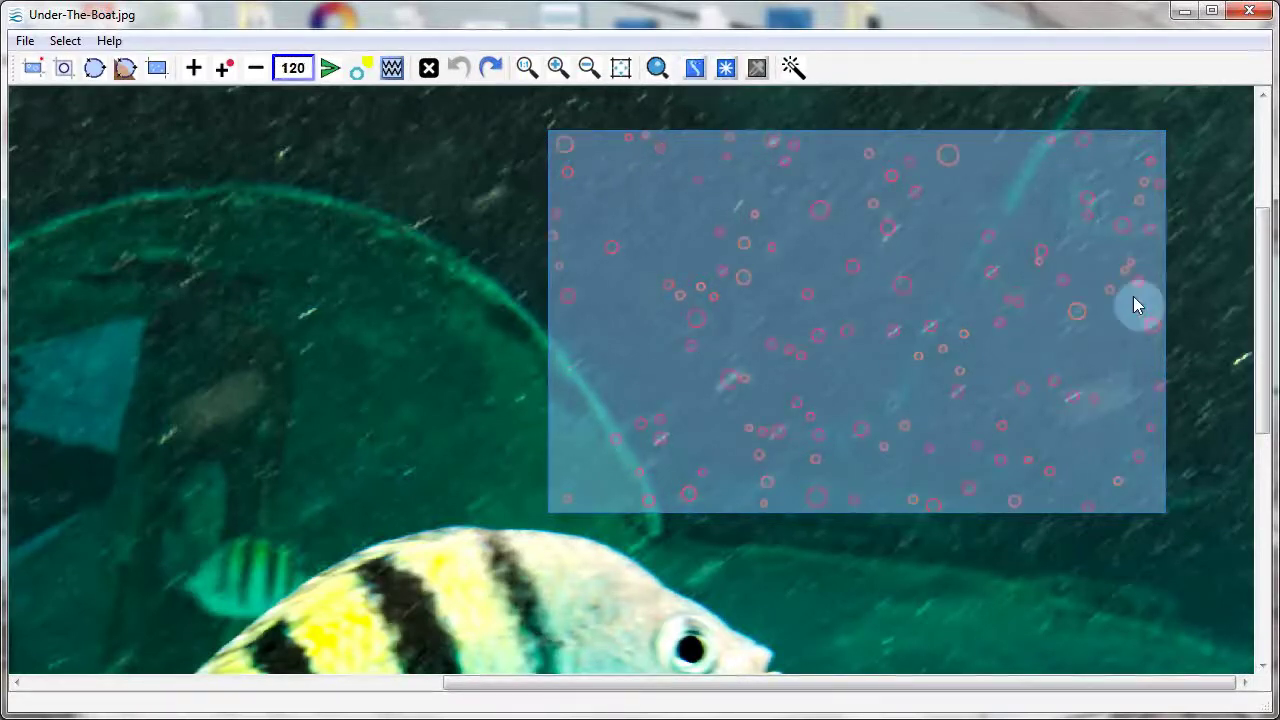
left_click(1190, 321)
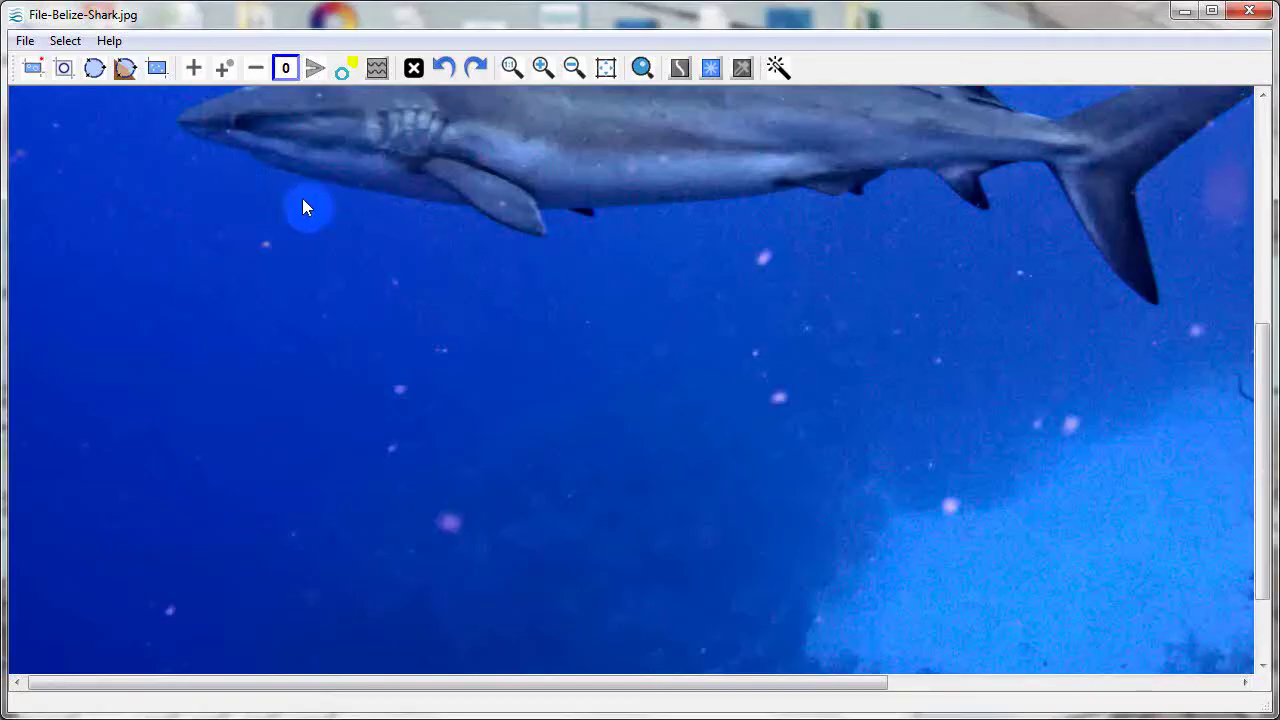
Select a rectangle of water beneath the shark, exclude two marks on its pectoral fin from processing, and stop further deselect confirmations
left_click_drag(224, 168, 854, 554)
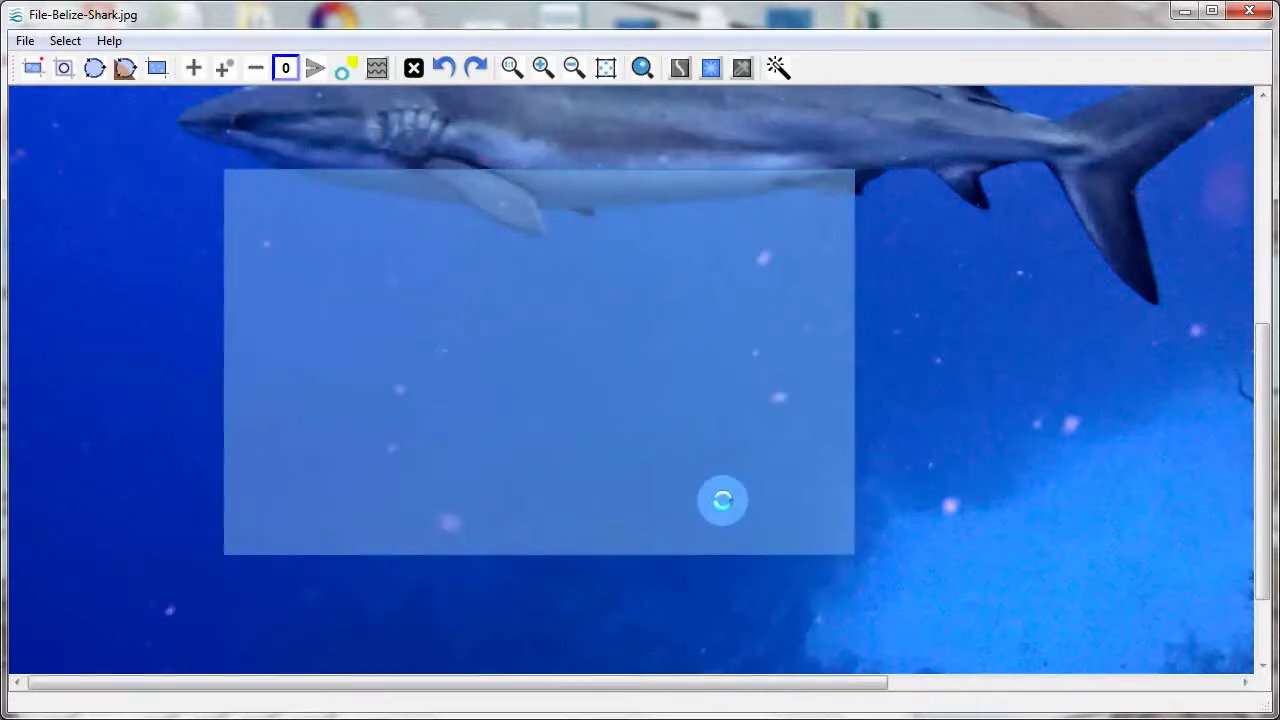
left_click(520, 222)
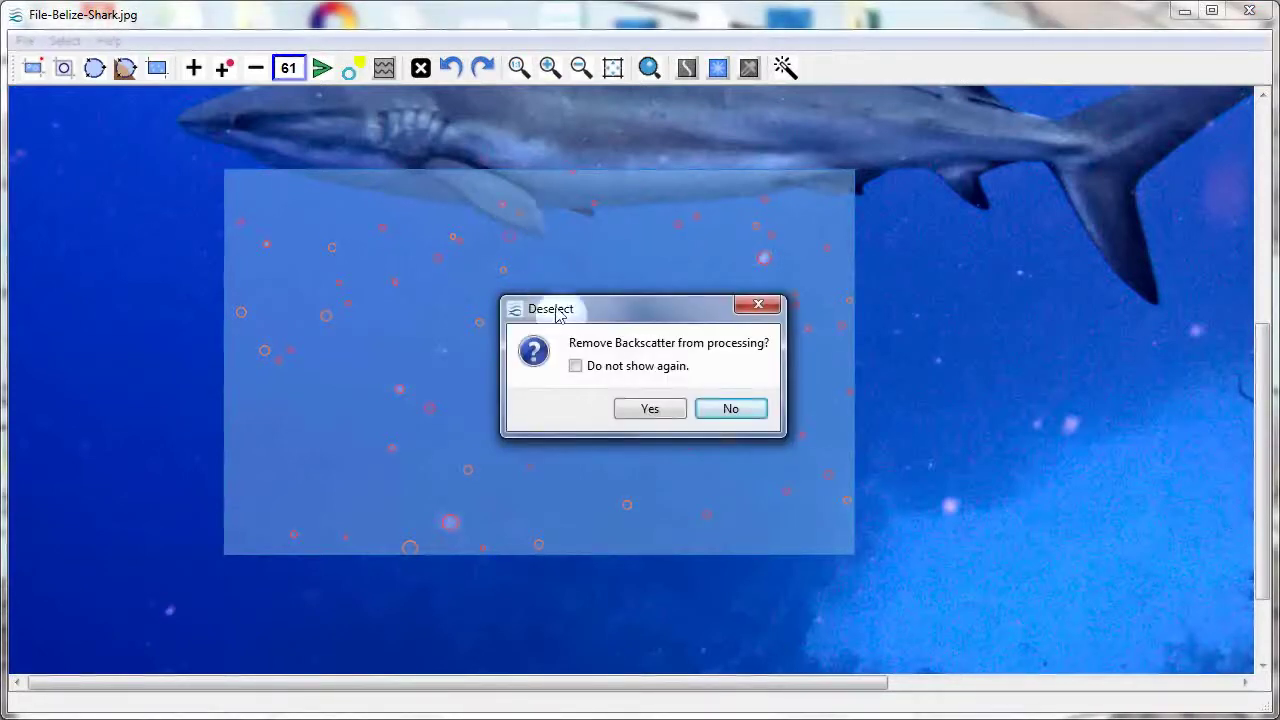
left_click(647, 411)
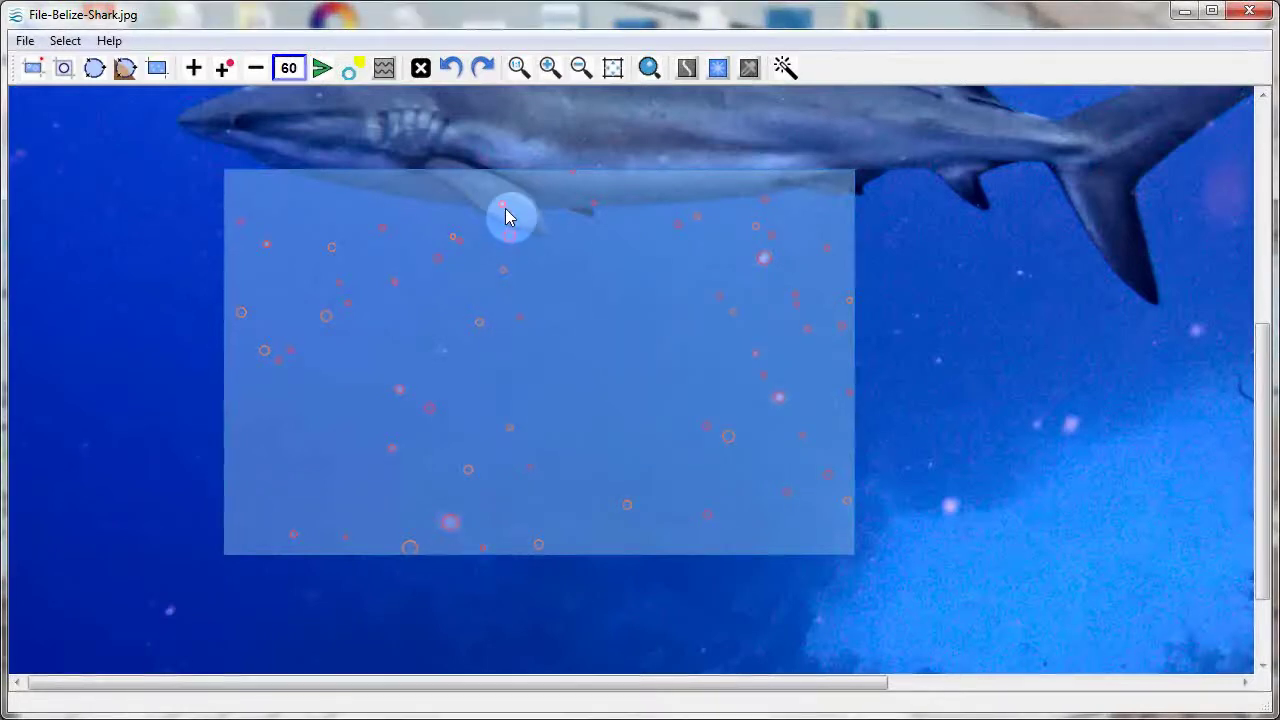
left_click(503, 214)
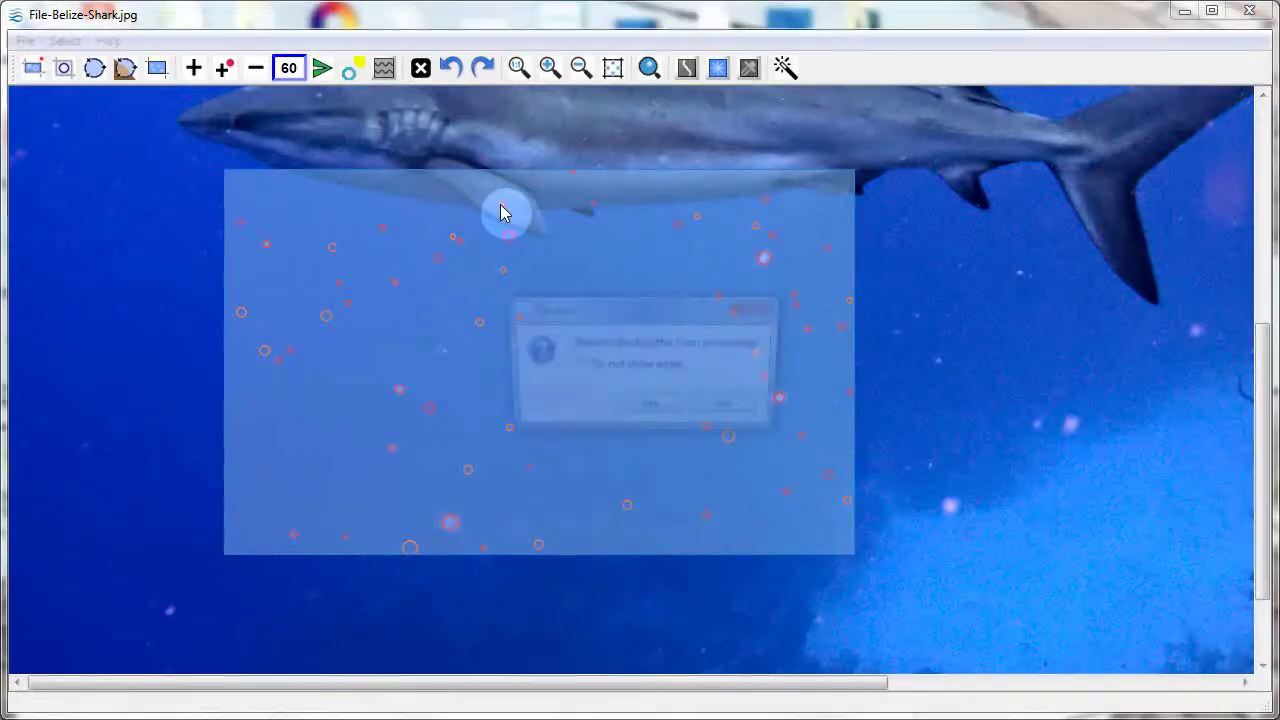
left_click(575, 366)
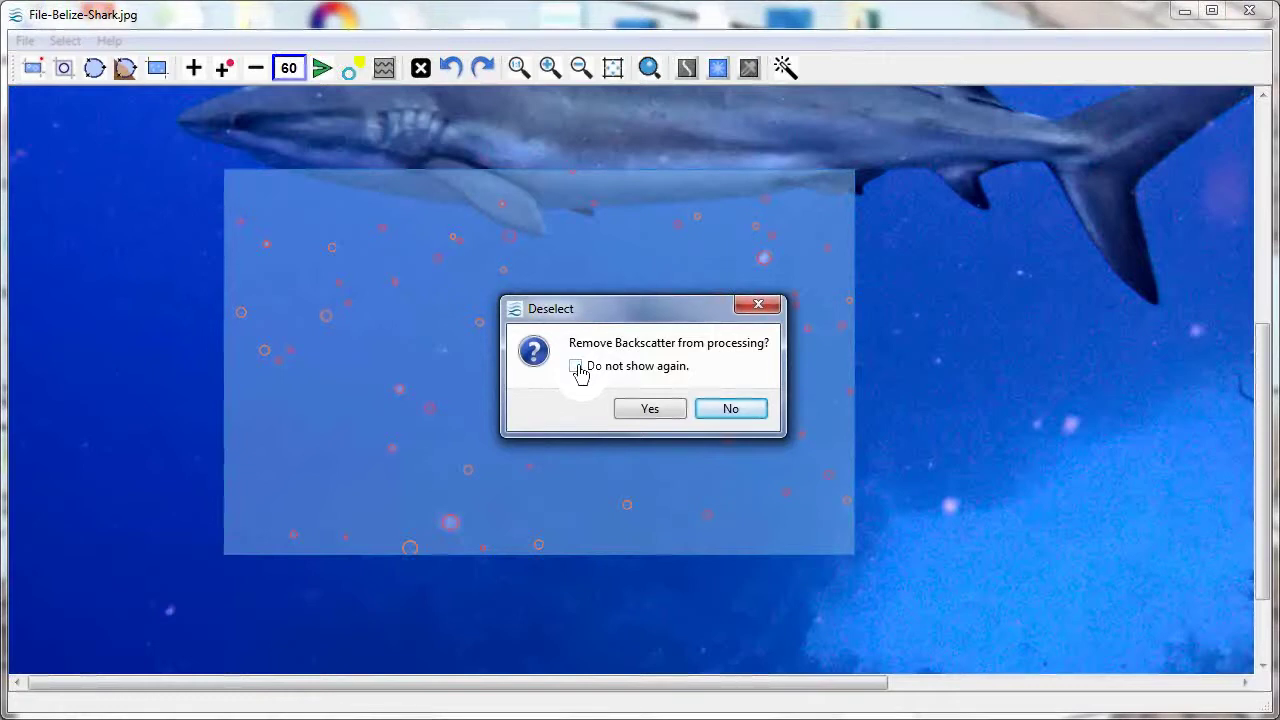
left_click(635, 408)
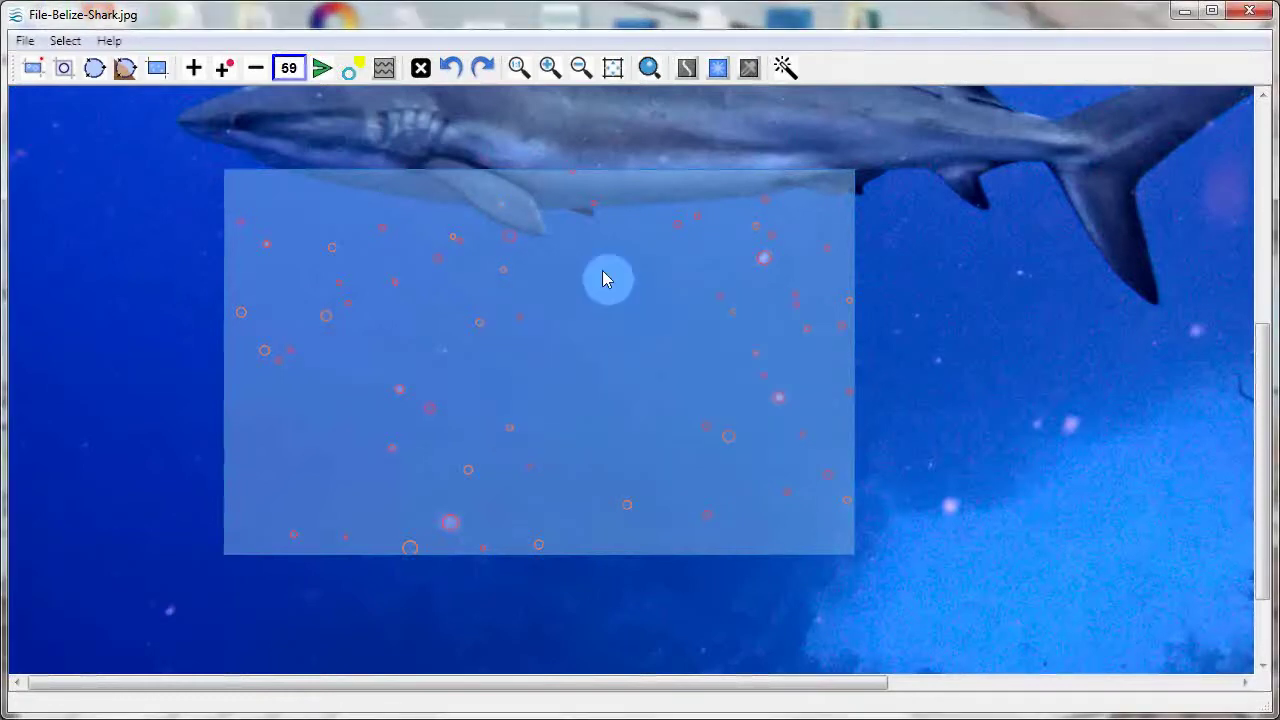
Exclude the two marks along the shark's belly from processing and remove the remaining specks in the selected area
left_click(597, 207)
left_click(575, 181)
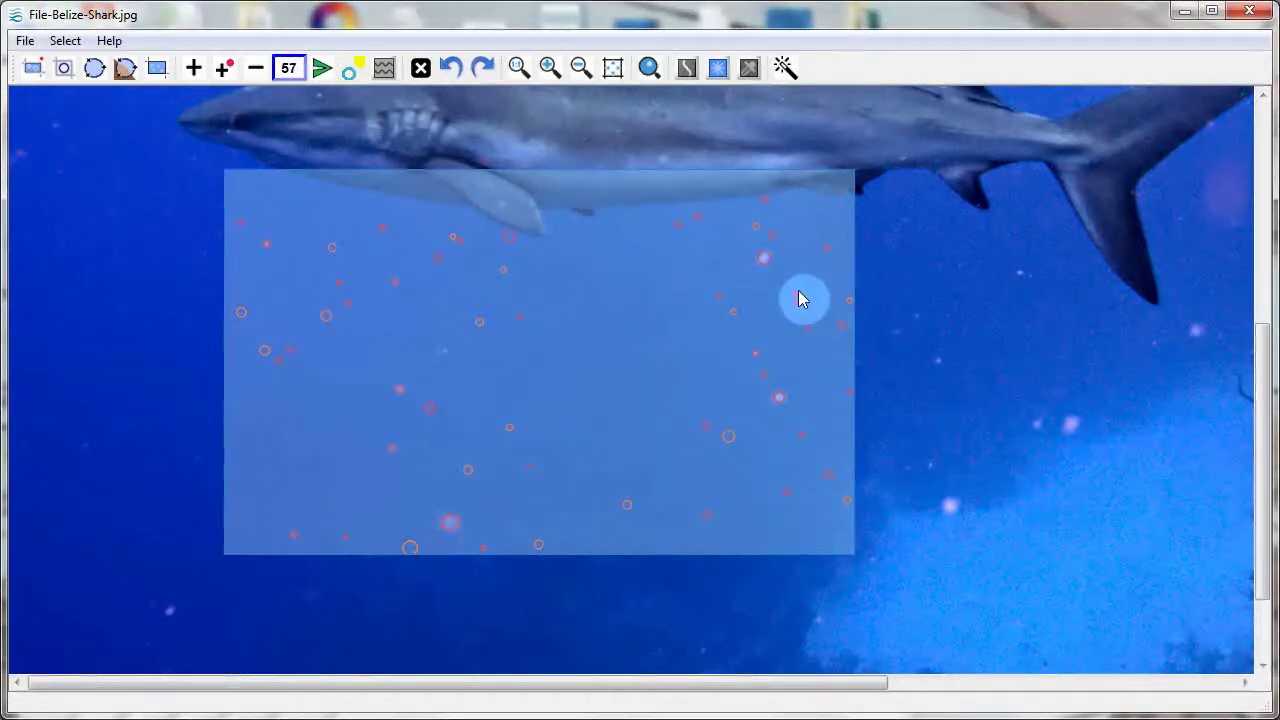
left_click(887, 347)
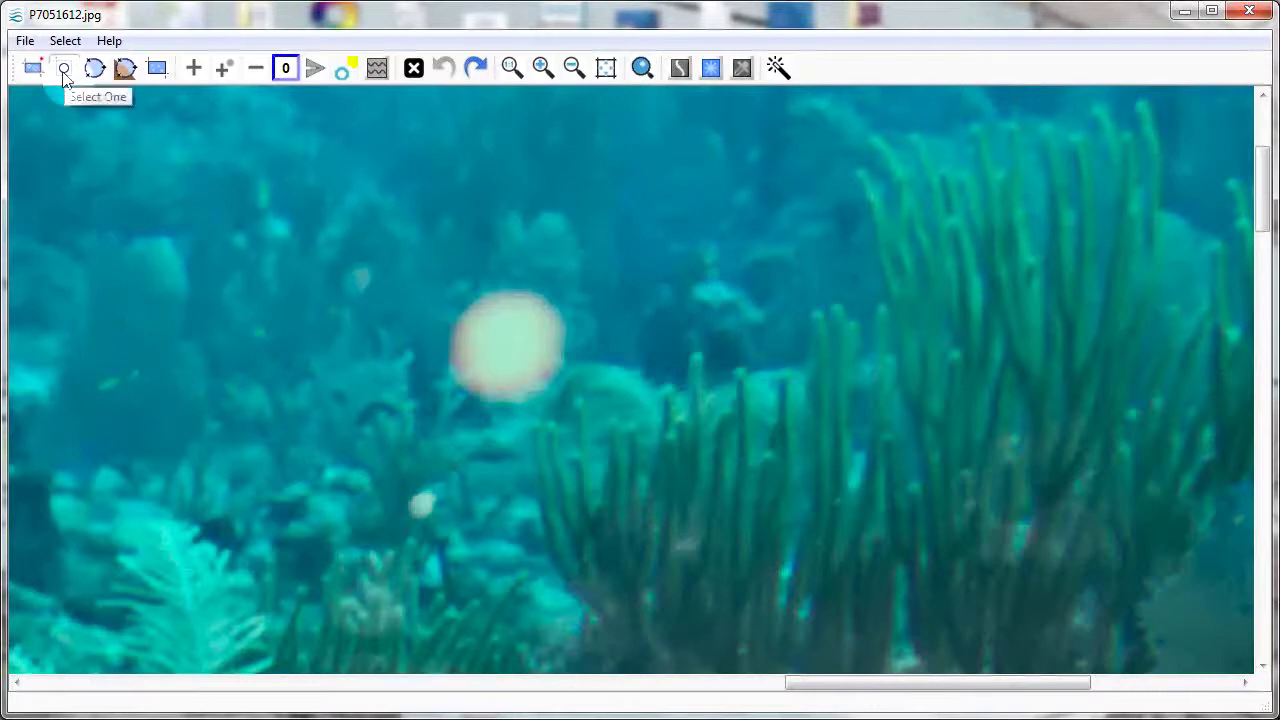
Remove the large round speck and the small bright speck below it individually using the Select One tool
left_click(64, 74)
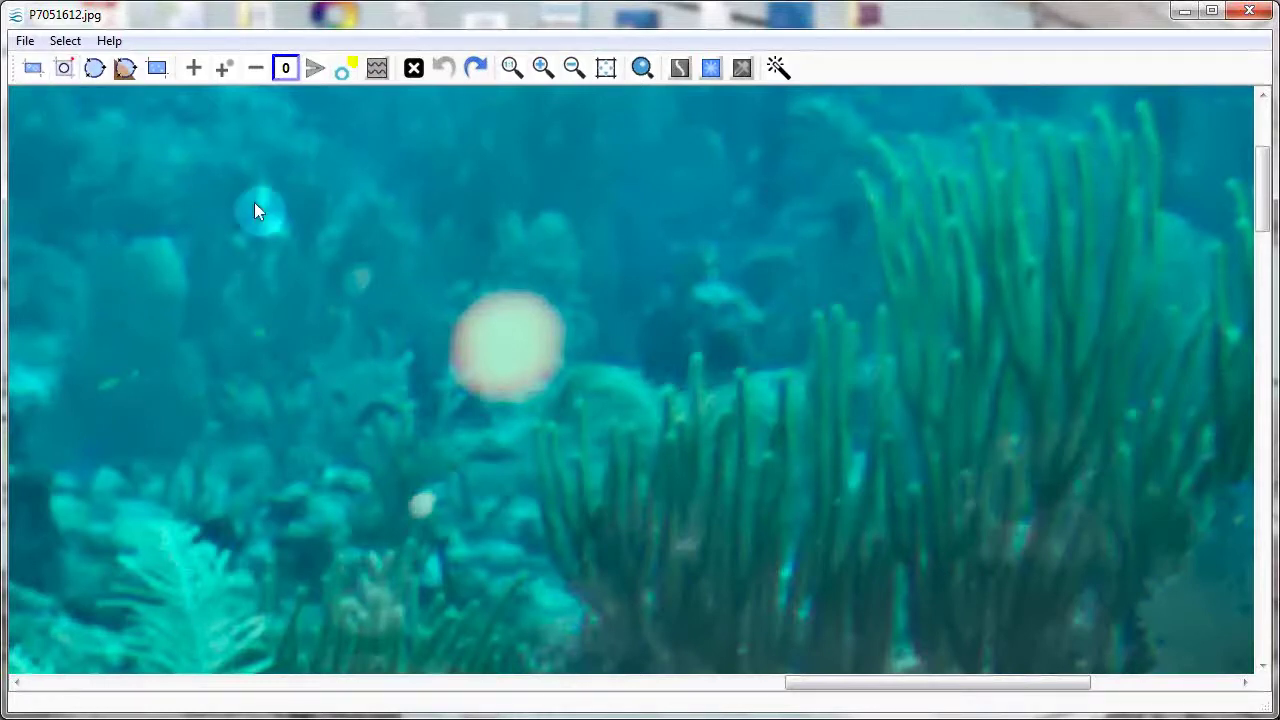
left_click_drag(388, 241, 623, 444)
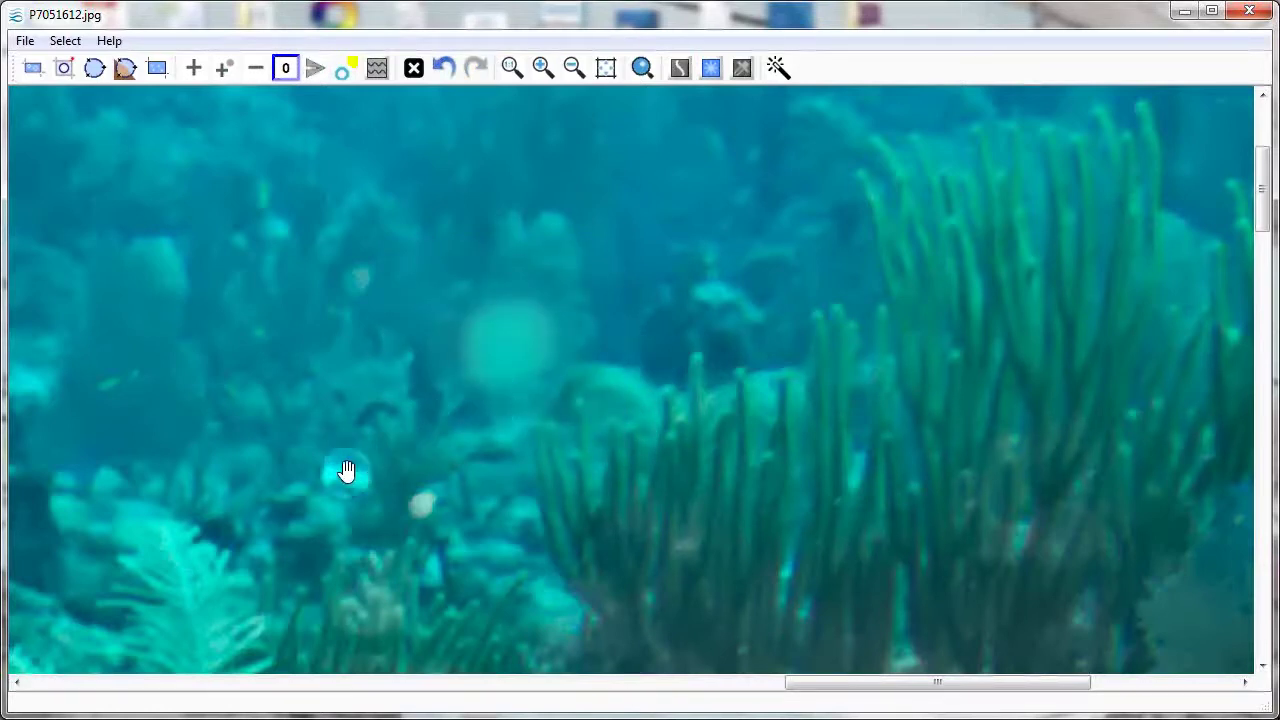
left_click_drag(381, 472, 456, 532)
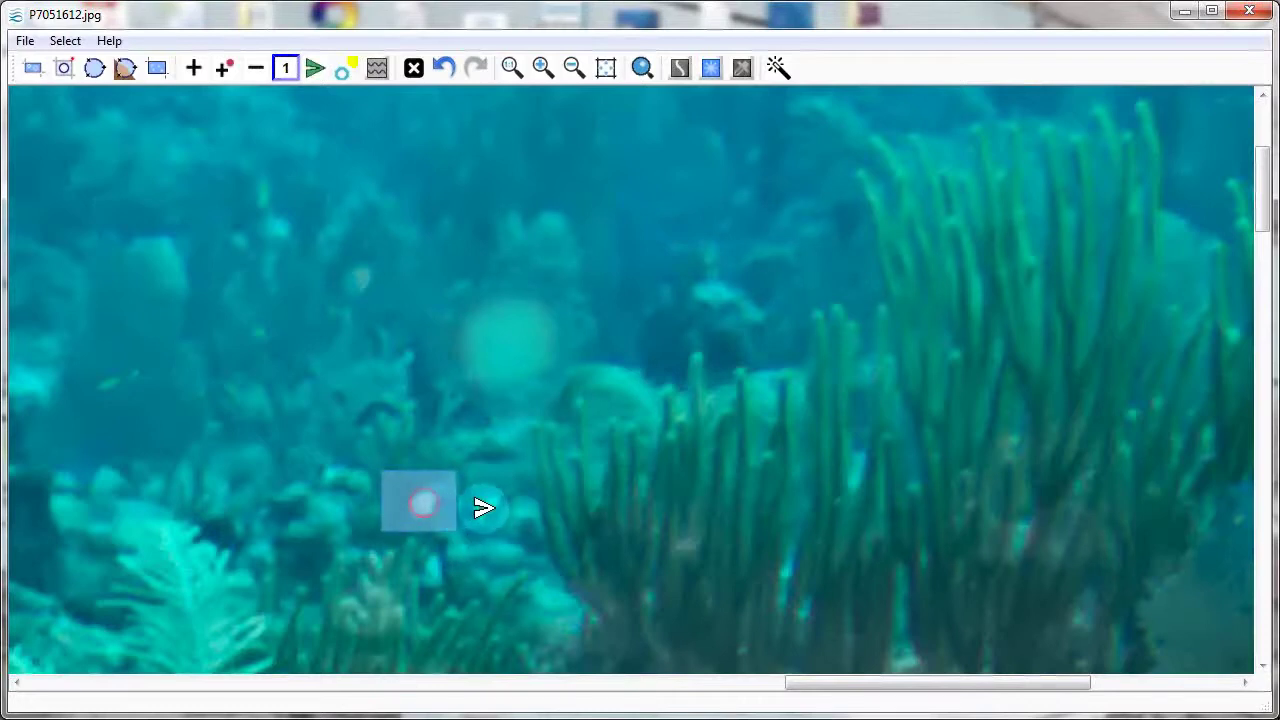
left_click(483, 508)
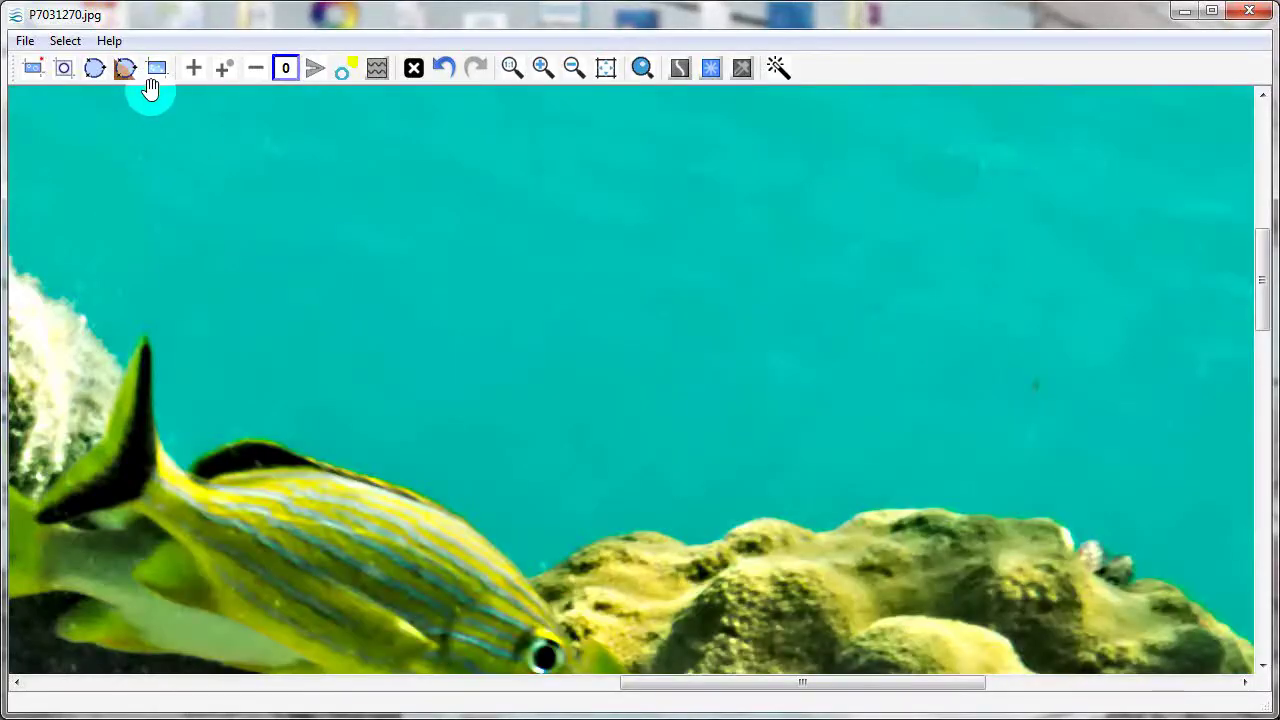
Select a wide rectangle of open water above the yellow fish and coral, increase the detection one level, and remove the marked specks
left_click(154, 74)
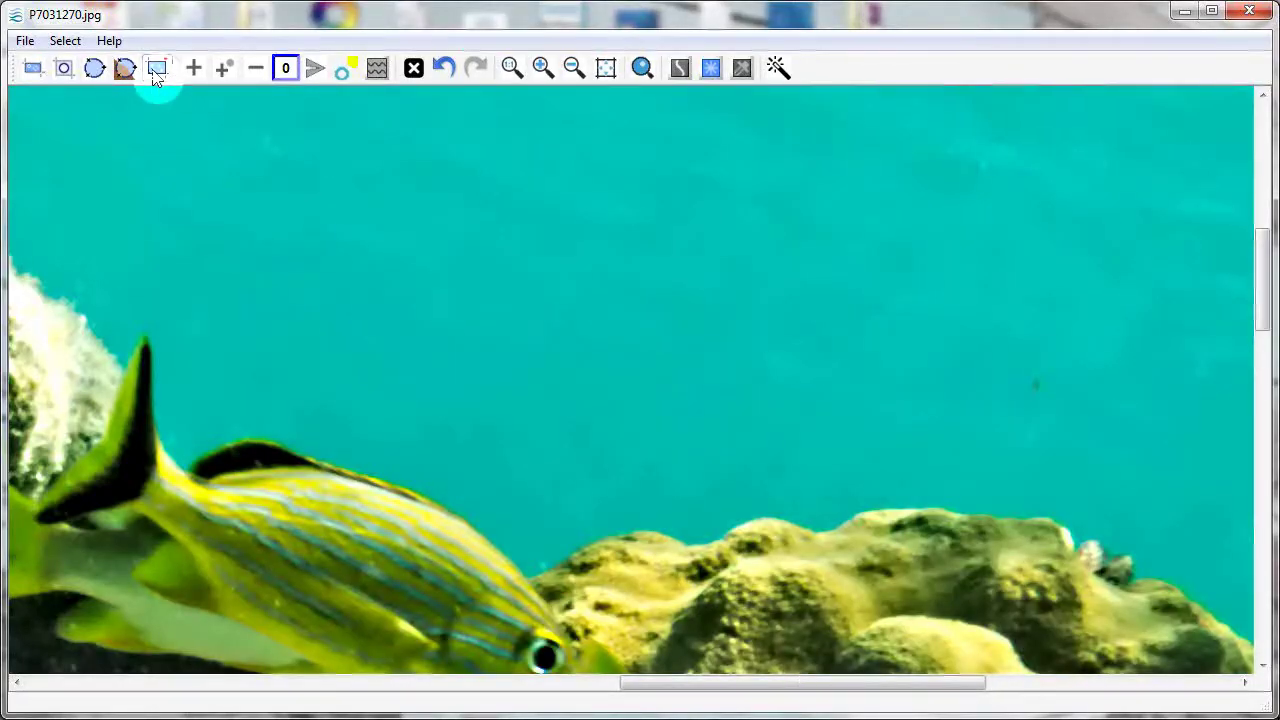
left_click_drag(227, 107, 1178, 476)
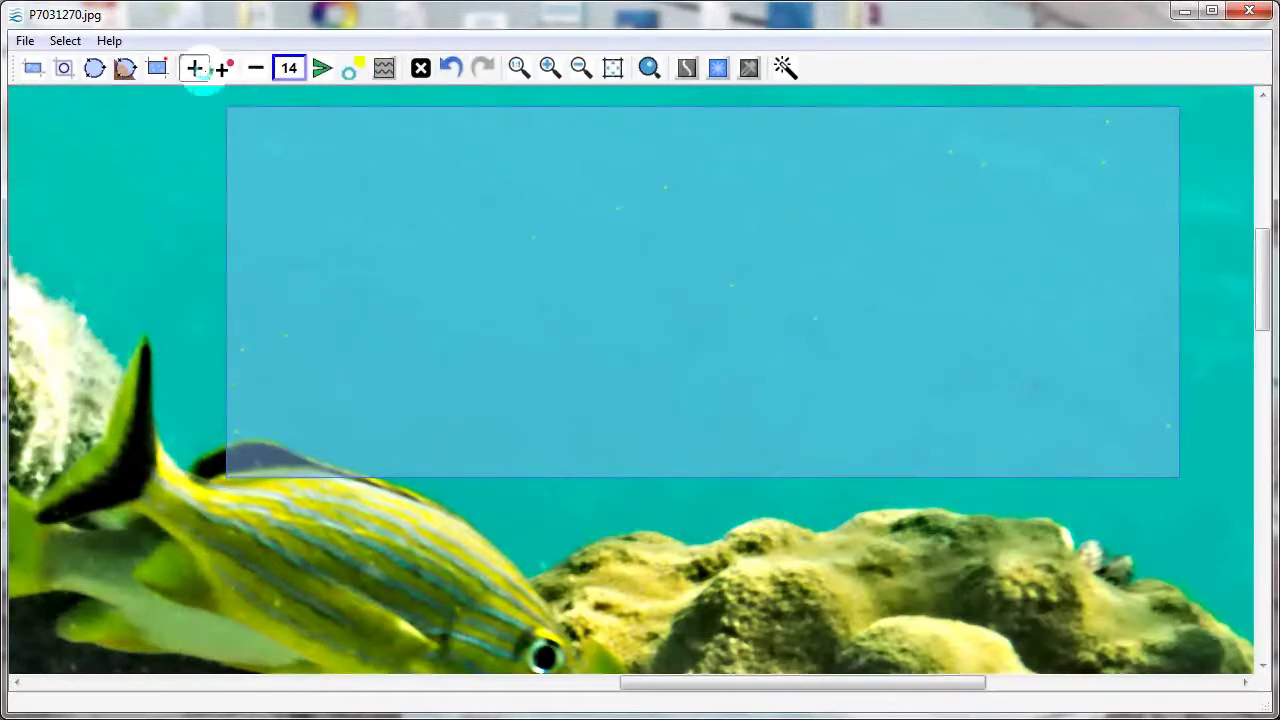
left_click(197, 69)
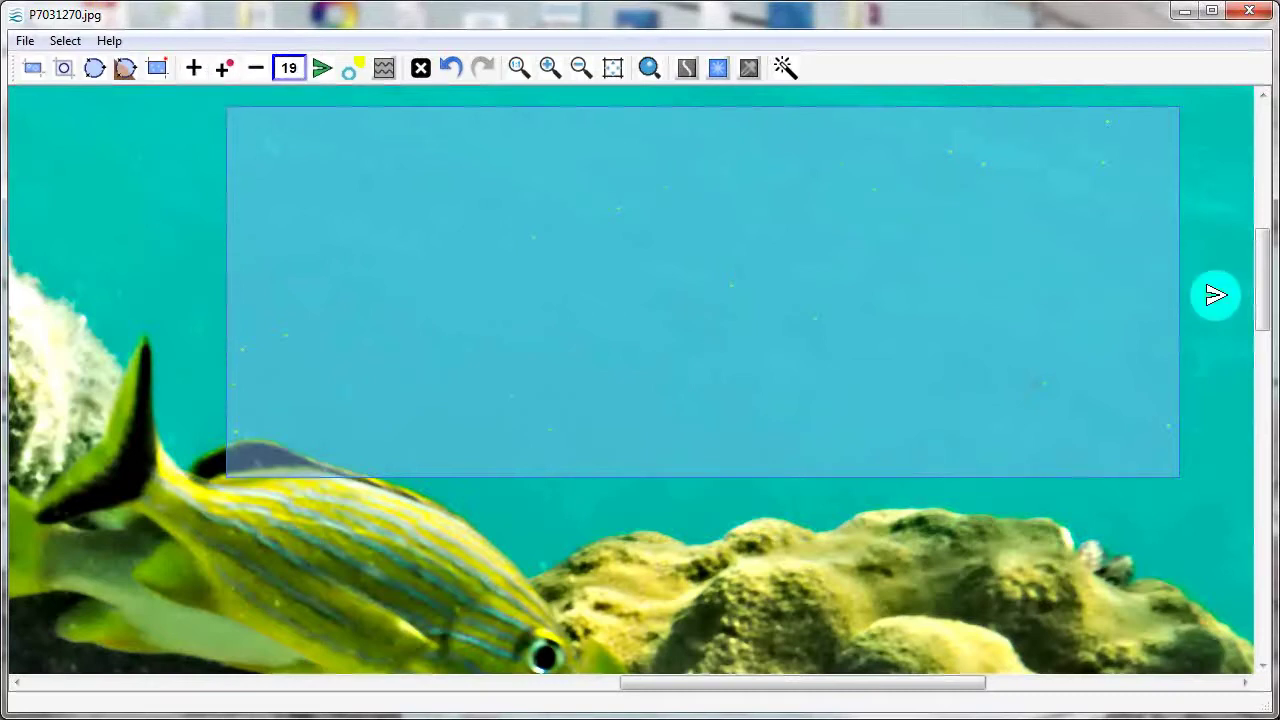
left_click(1216, 295)
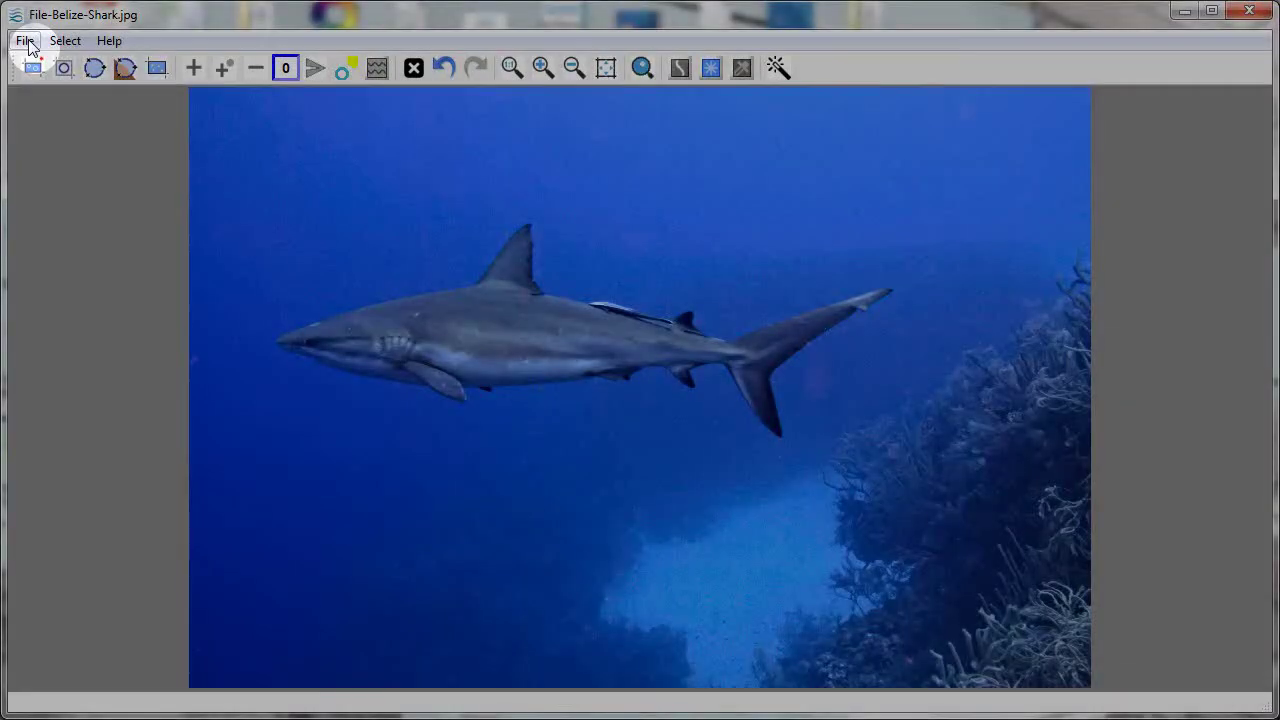
Set the JPEG quality to 100 in the program settings
left_click(26, 44)
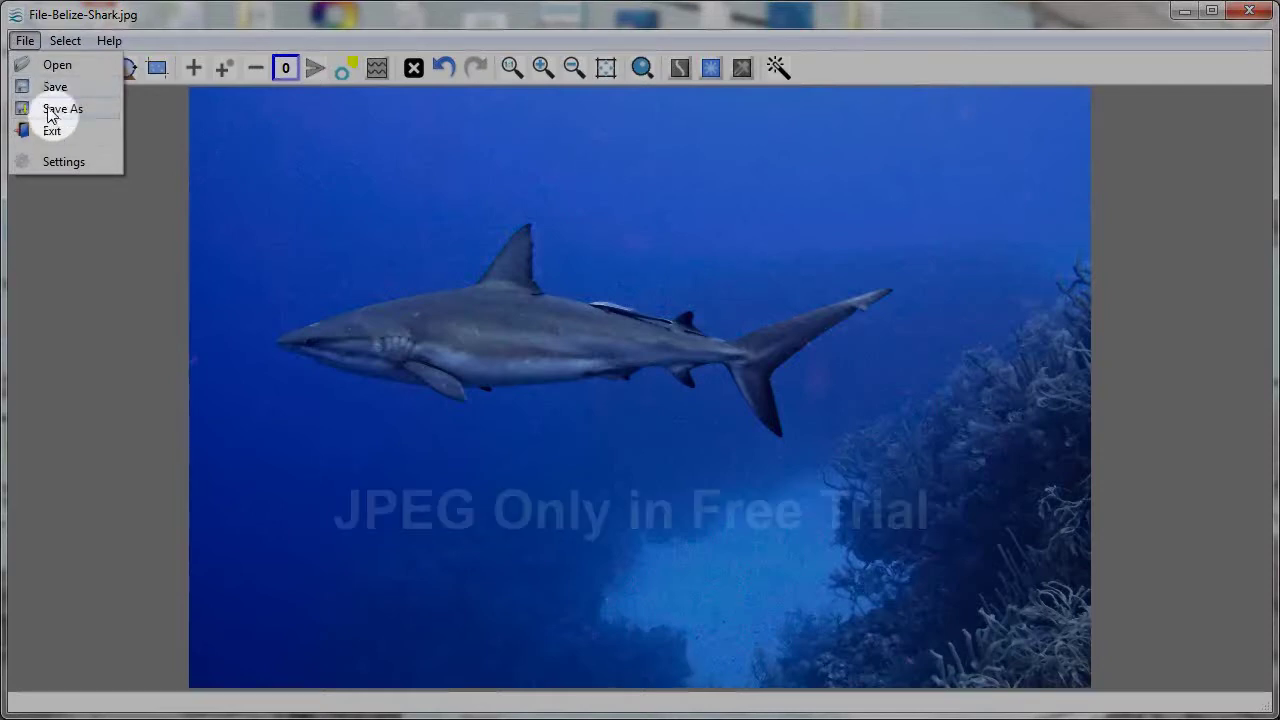
left_click(60, 161)
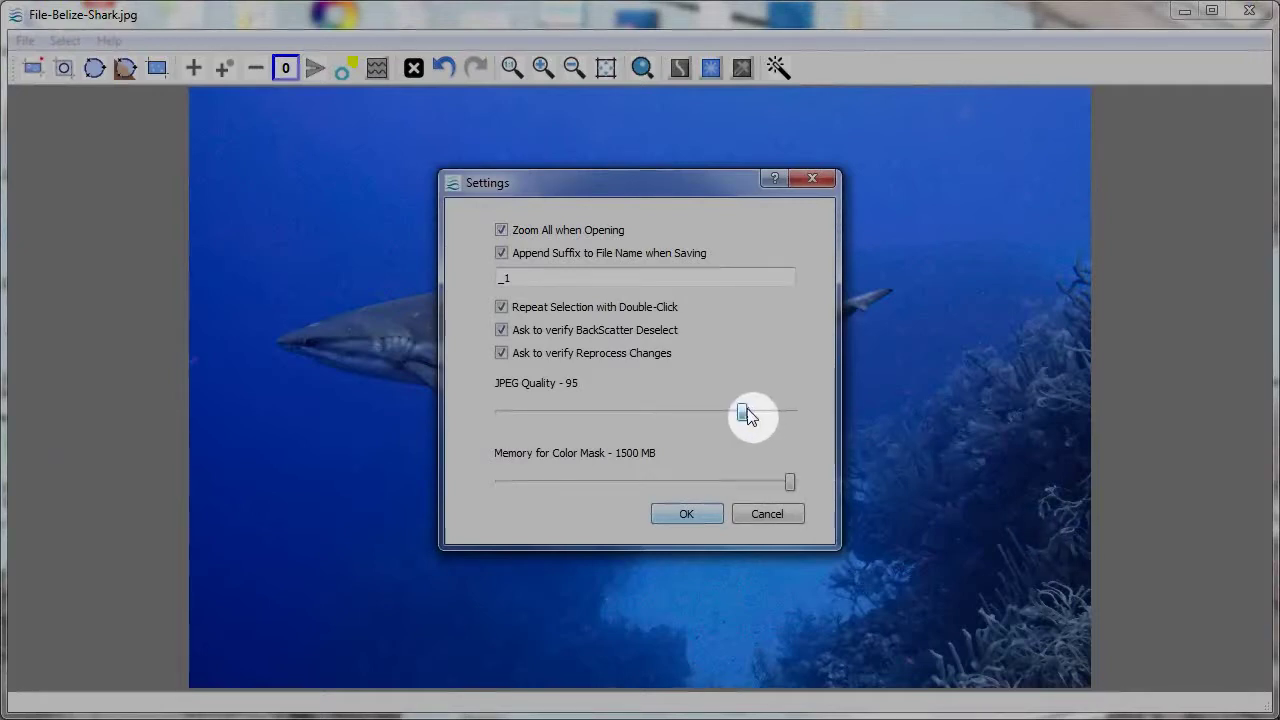
left_click_drag(746, 414, 793, 418)
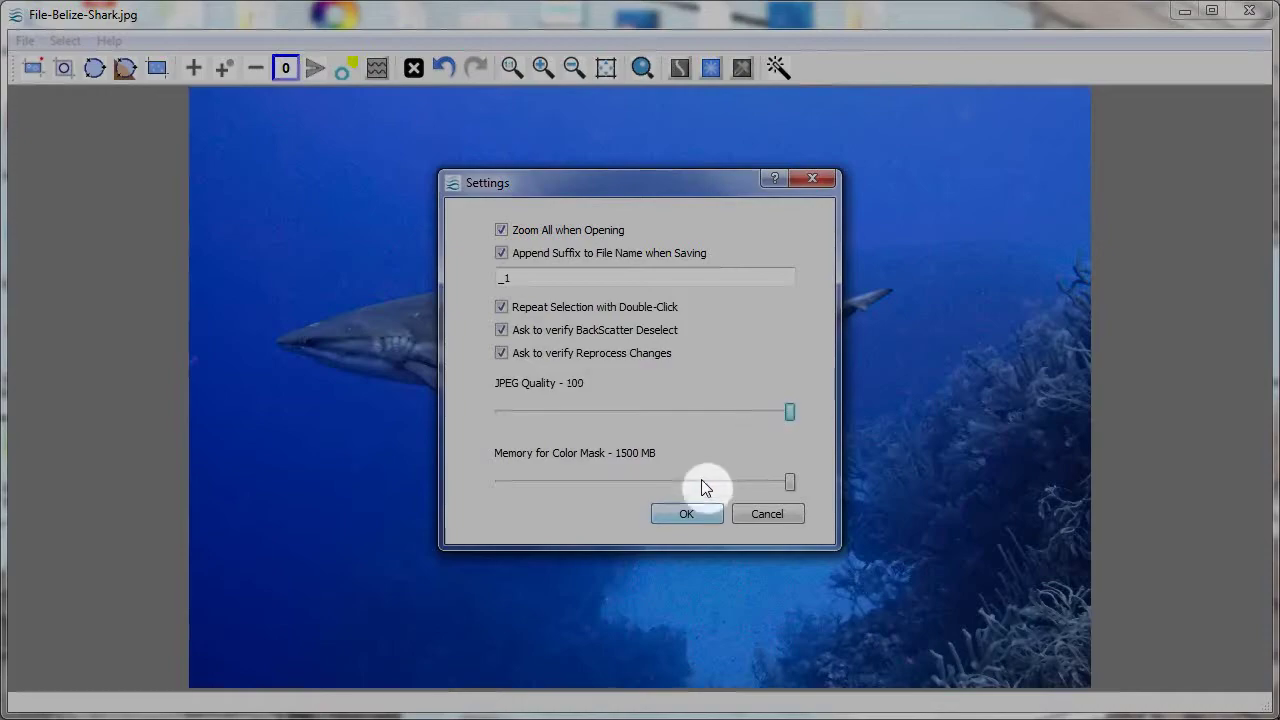